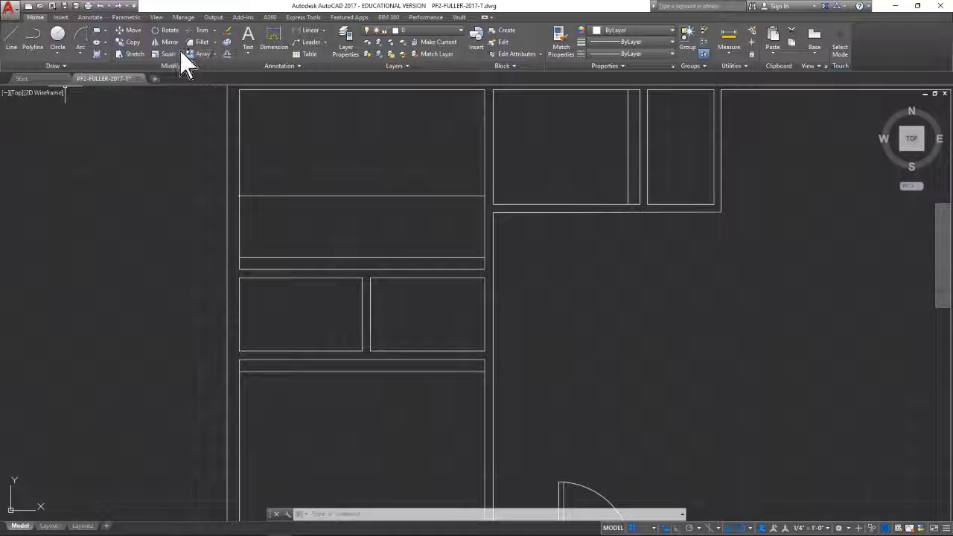
Start an offset on the floor plan, which proposes a 2'-6" distance.
{"action": "left_click", "coordinate": [228, 53]}
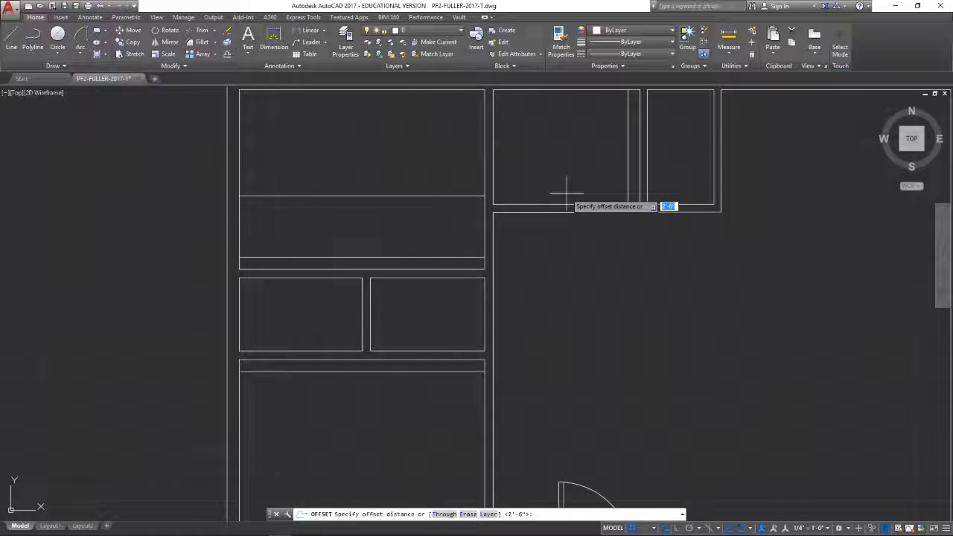
Pick the closet's bottom line for a 2'-6" offset, then cancel the offset and the move.
{"action": "key", "text": "Return"}
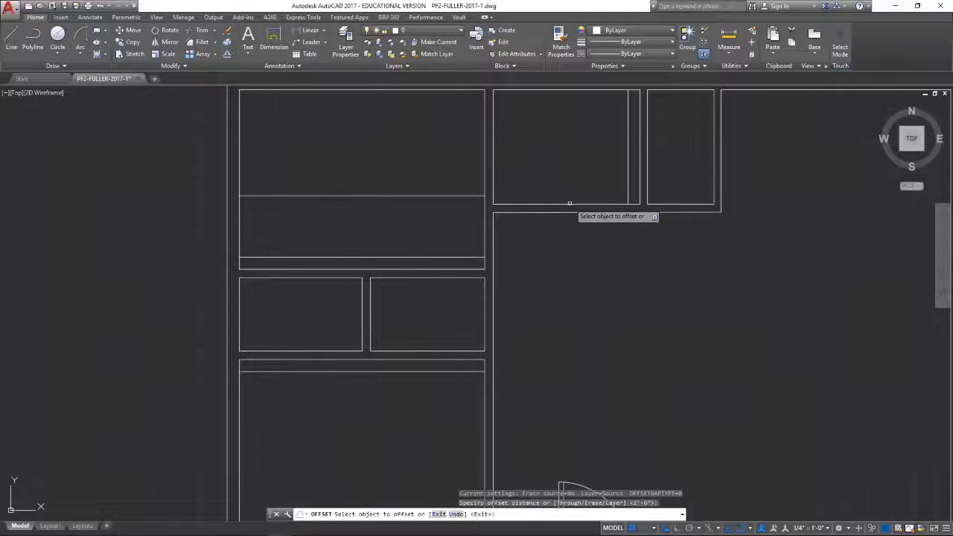
{"action": "left_click", "coordinate": [569, 202]}
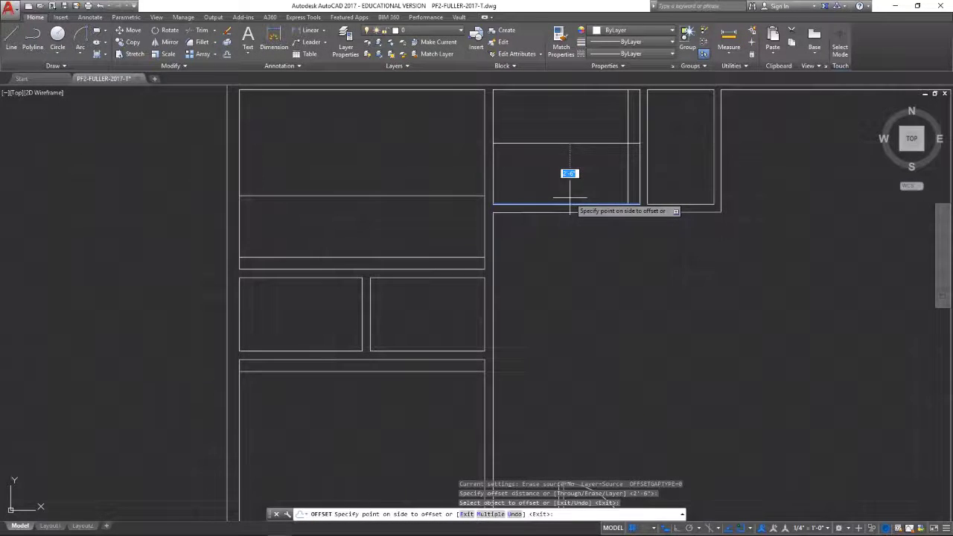
{"action": "key", "text": "Escape"}
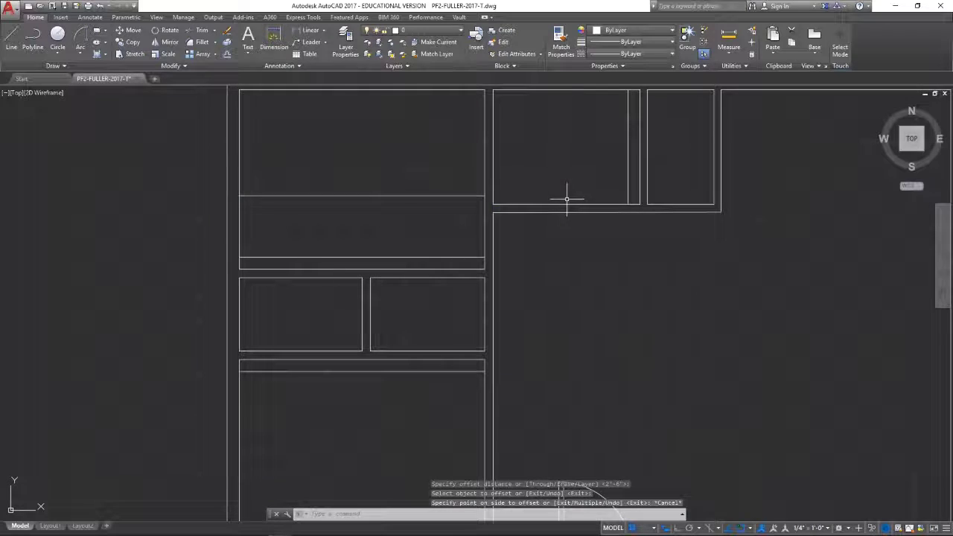
{"action": "left_click", "coordinate": [138, 31]}
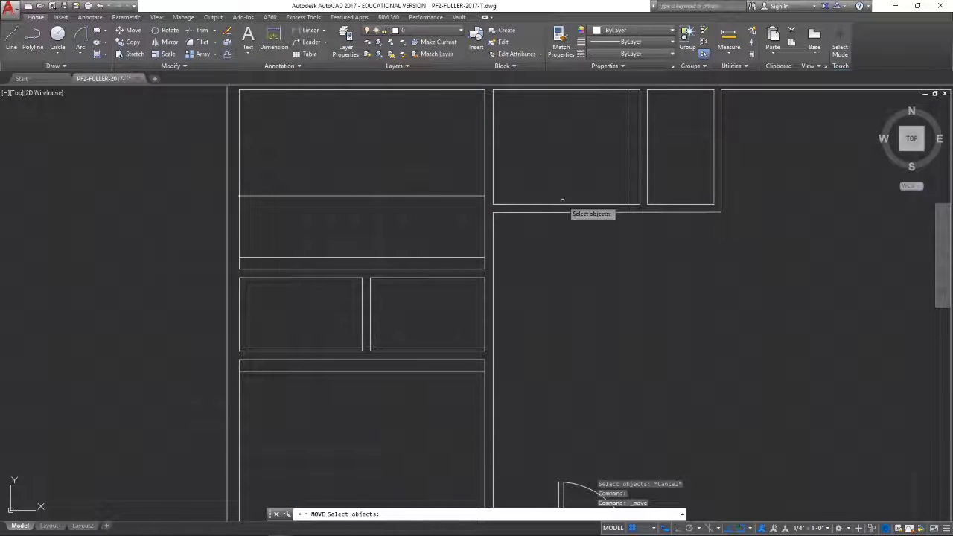
{"action": "key", "text": "Return"}
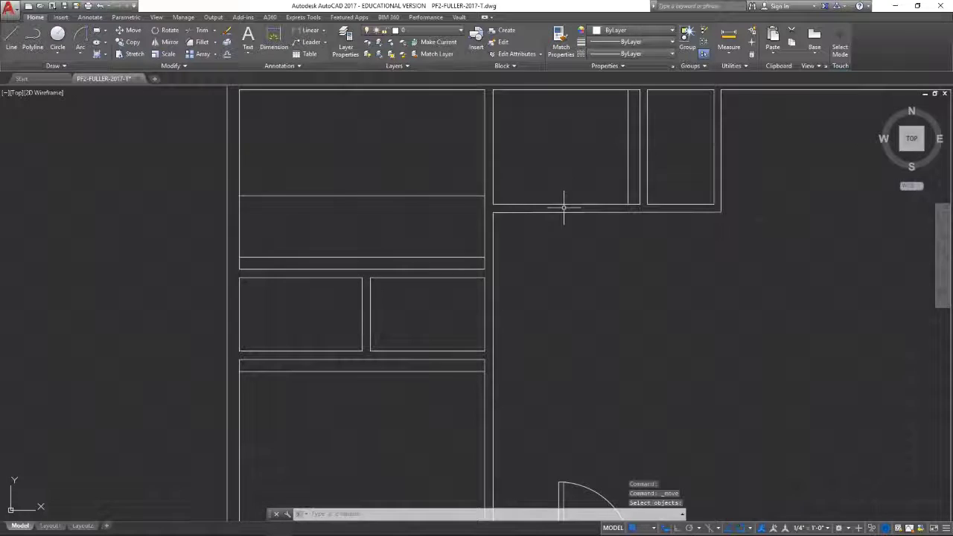
Move the closet's bottom horizontal line upward inside the closet with M.
{"action": "left_click", "coordinate": [568, 204]}
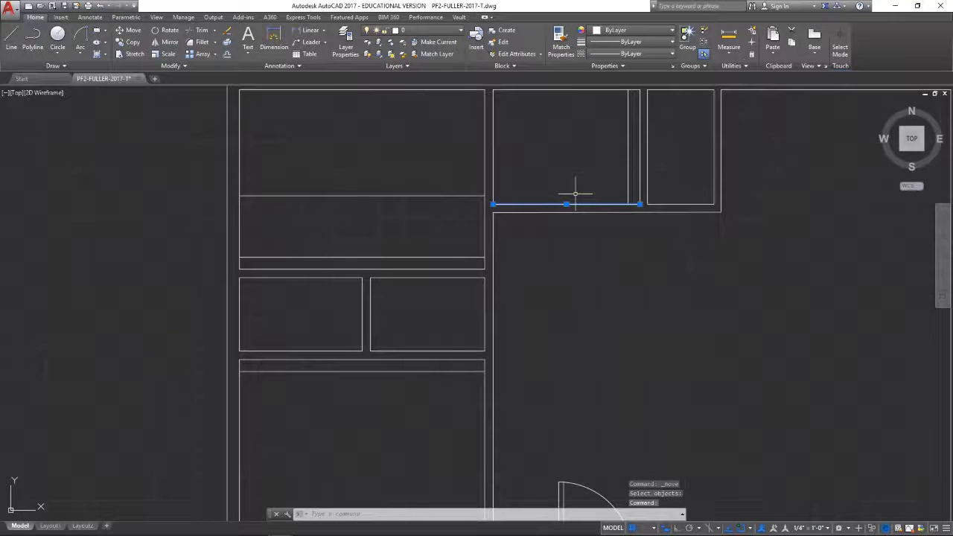
{"action": "type", "text": "m"}
{"action": "key", "text": "Return"}
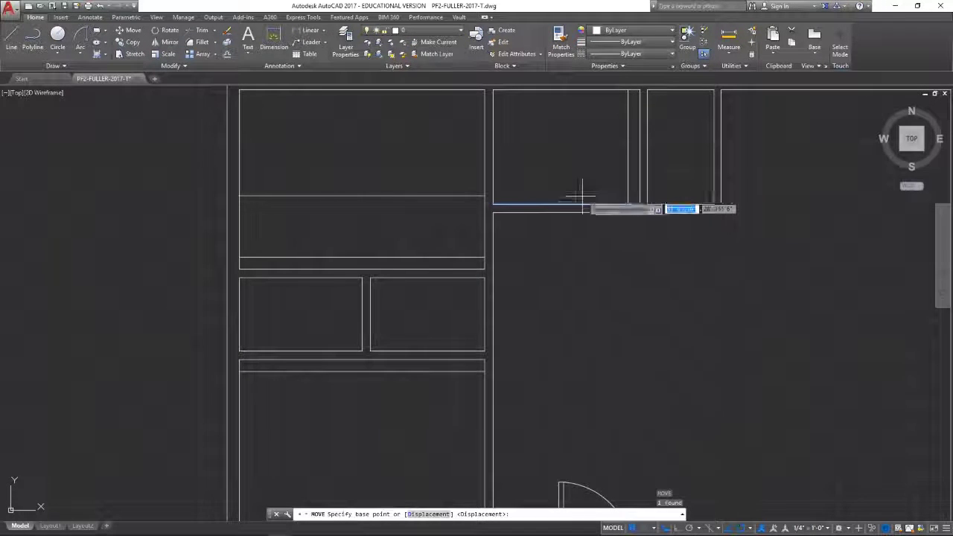
{"action": "left_click", "coordinate": [568, 203]}
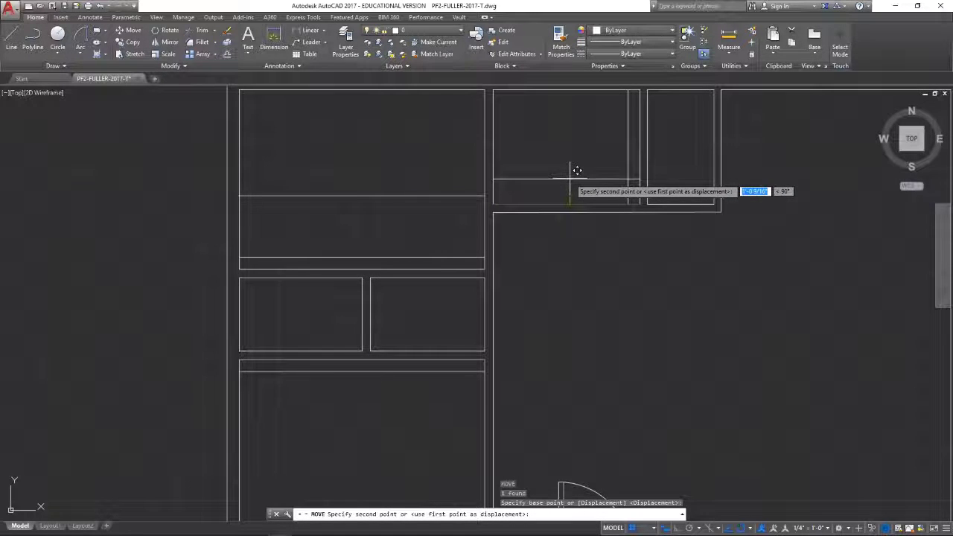
{"action": "left_click", "coordinate": [577, 171]}
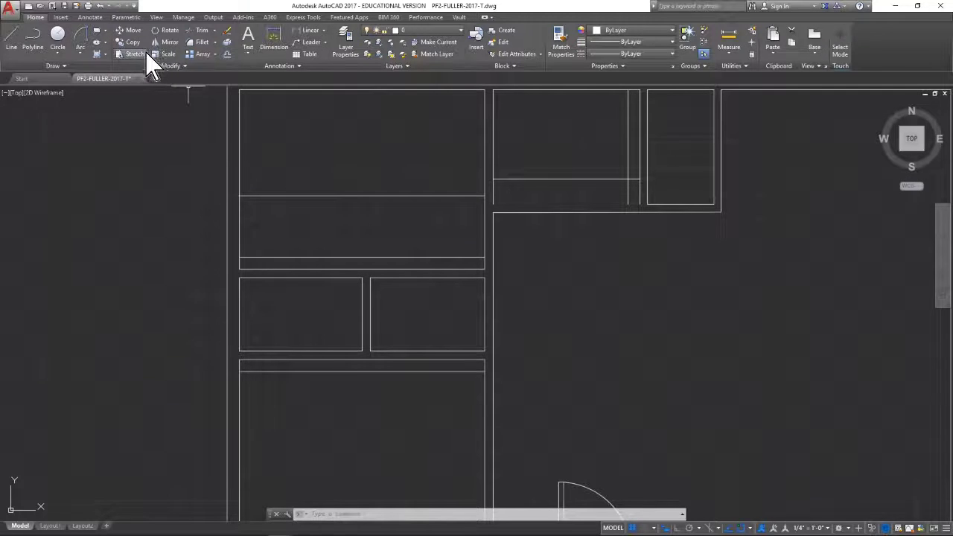
Offset the moved closet line 4" downward.
{"action": "left_click", "coordinate": [228, 58]}
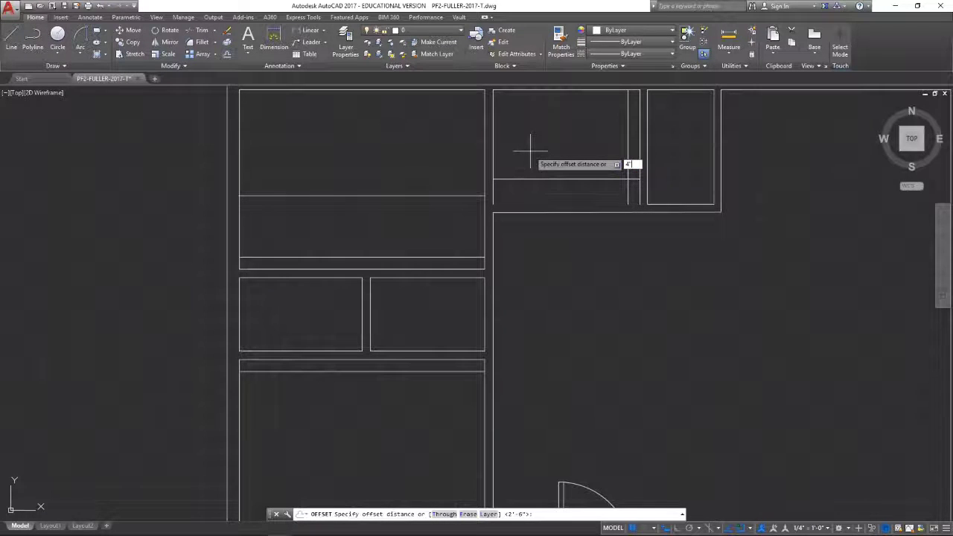
{"action": "key", "text": "Return"}
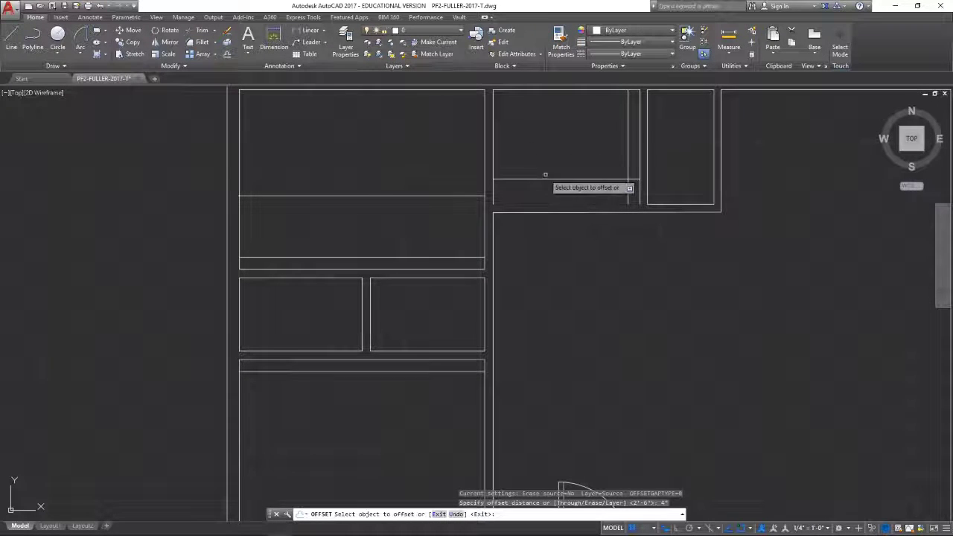
{"action": "left_click", "coordinate": [541, 179]}
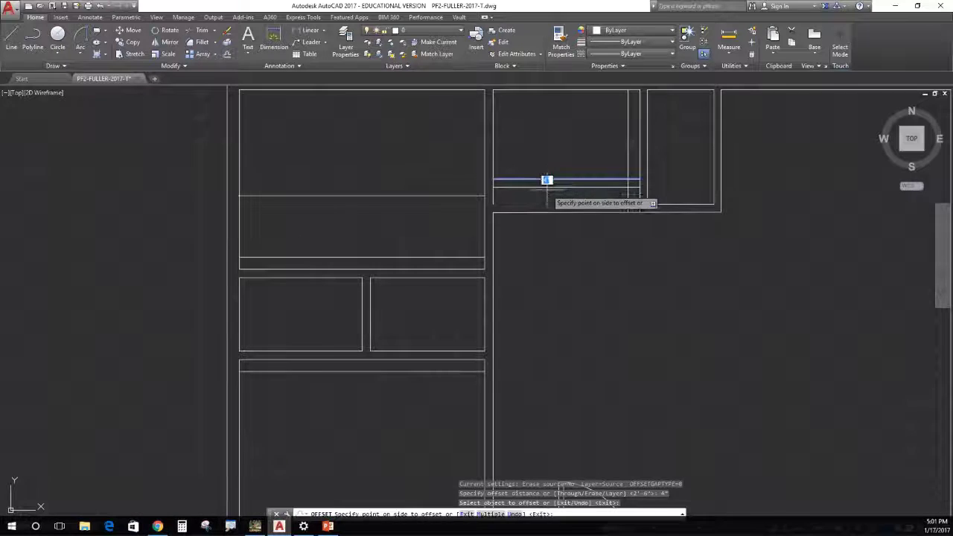
{"action": "left_click", "coordinate": [548, 185]}
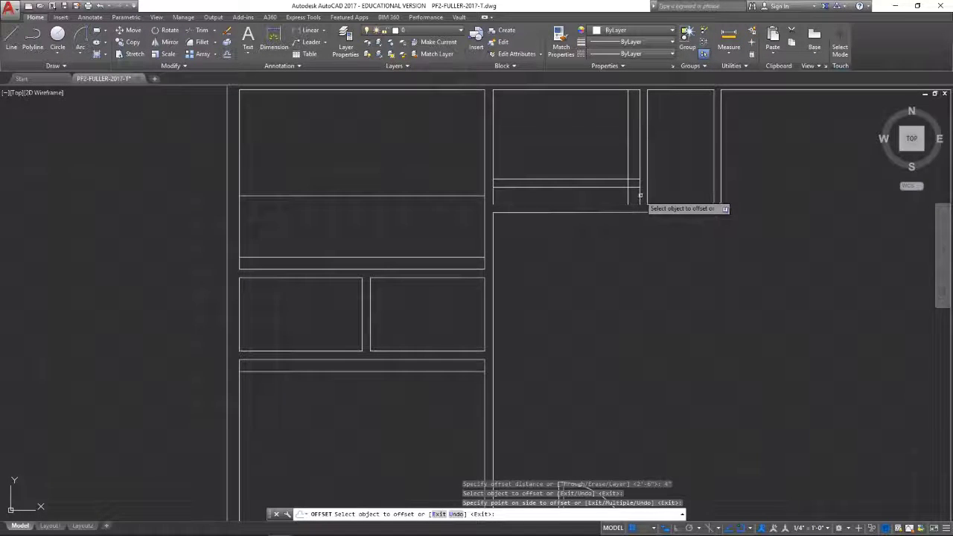
{"action": "key", "text": "Escape"}
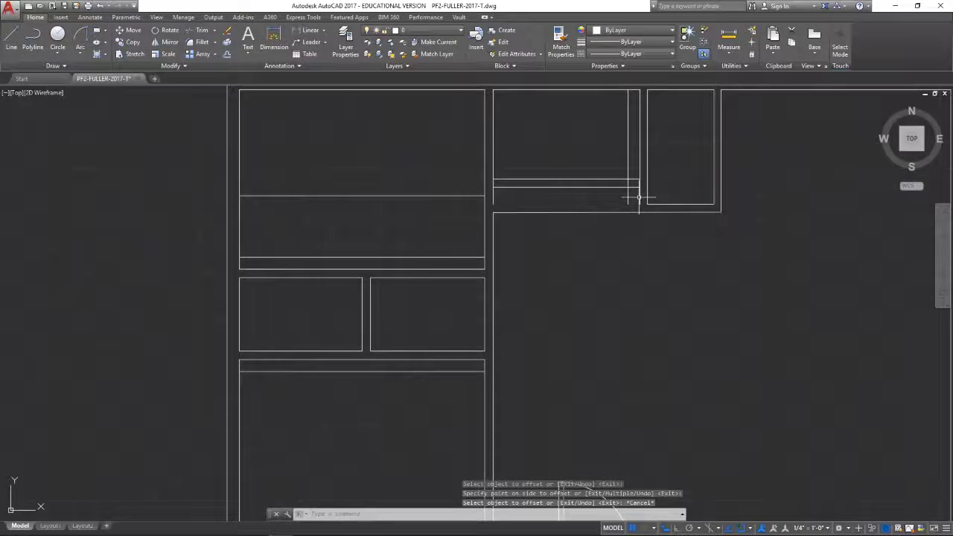
Grip-stretch the vertical partition line's bottom end down to the wall line.
{"action": "left_click", "coordinate": [639, 198]}
{"action": "left_click", "coordinate": [639, 203]}
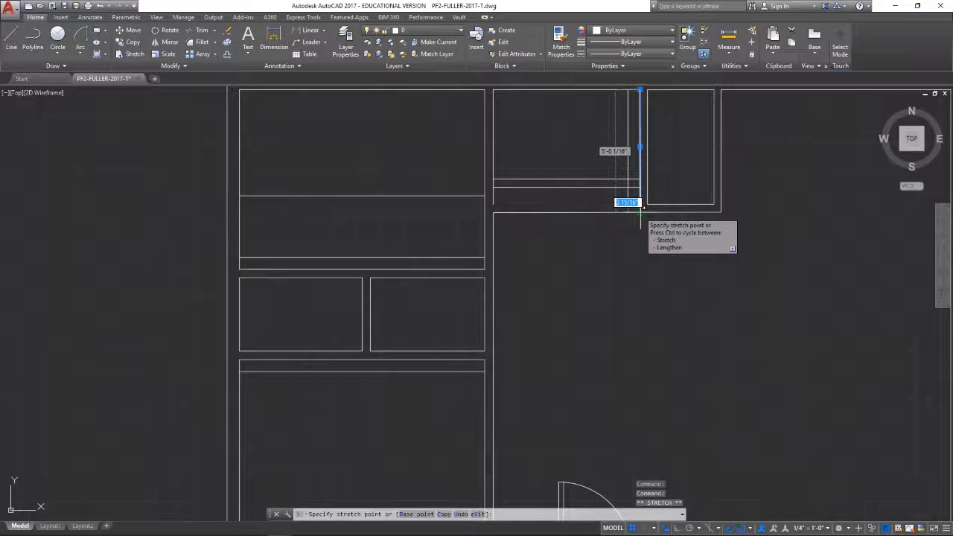
{"action": "left_click", "coordinate": [640, 212]}
{"action": "key", "text": "Escape"}
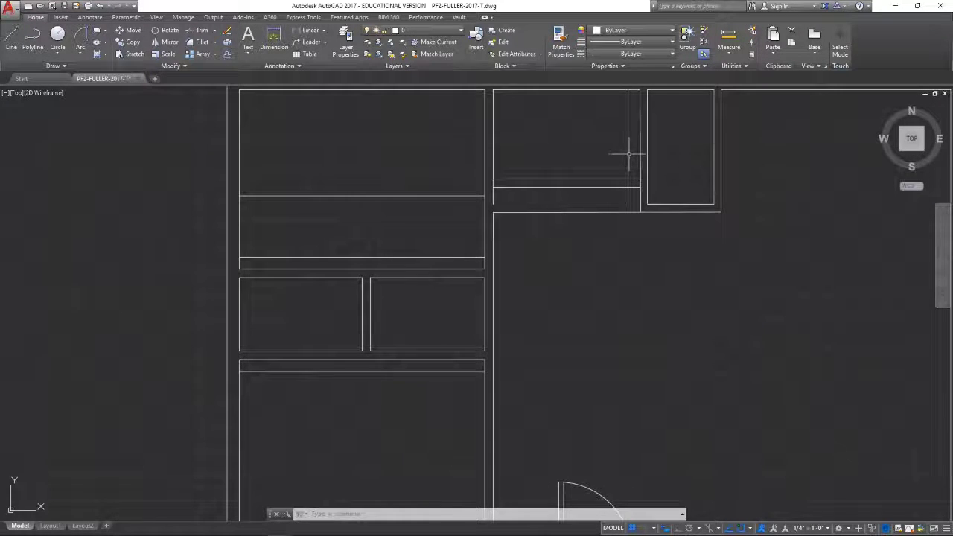
{"action": "mouse_move", "coordinate": [628, 154]}
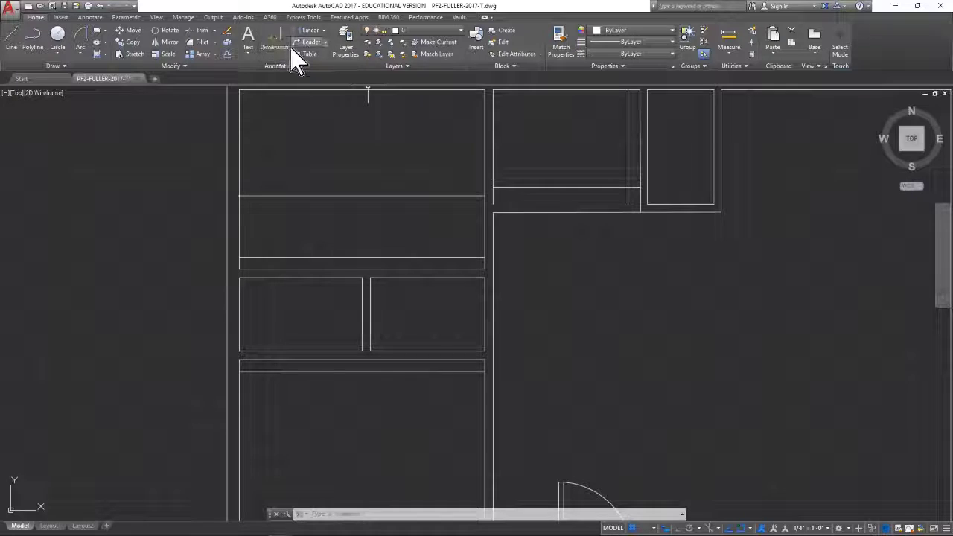
Offset the inner vertical partition line 30" to the left.
{"action": "left_click", "coordinate": [227, 53]}
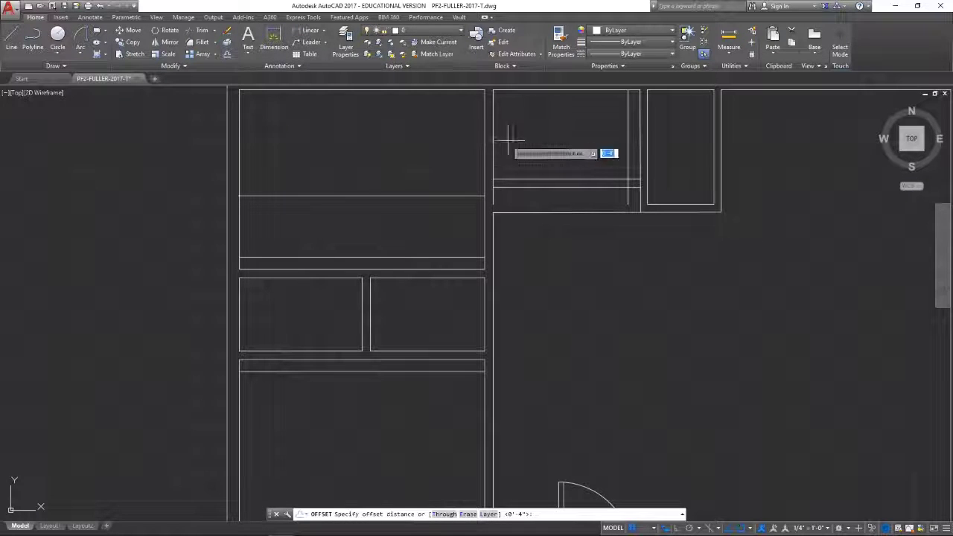
{"action": "type", "text": "30"}
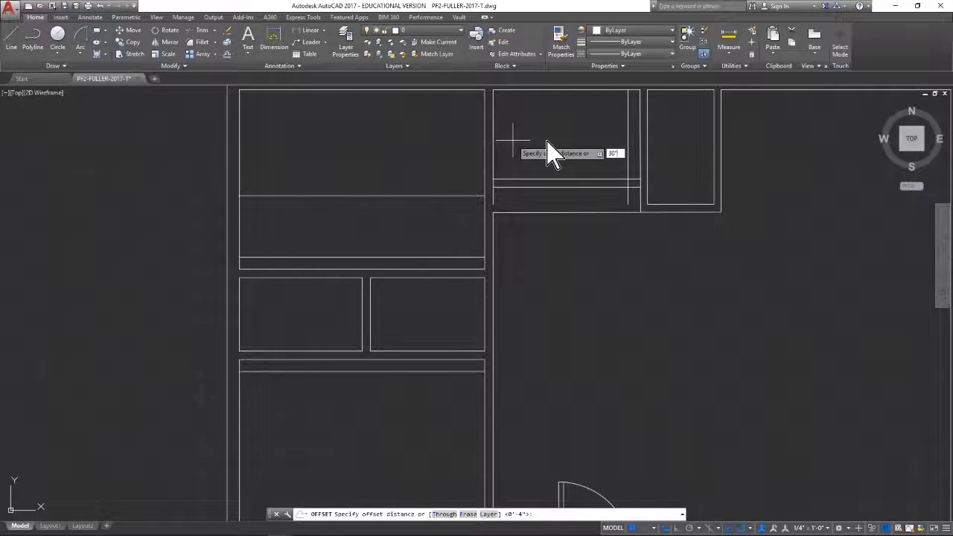
{"action": "key", "text": "Return"}
{"action": "left_click", "coordinate": [628, 143]}
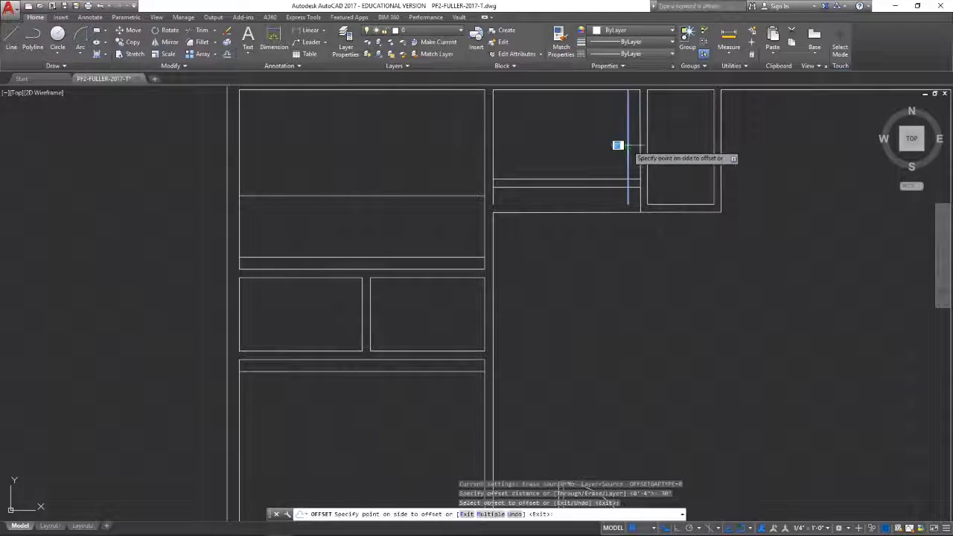
{"action": "left_click", "coordinate": [591, 146]}
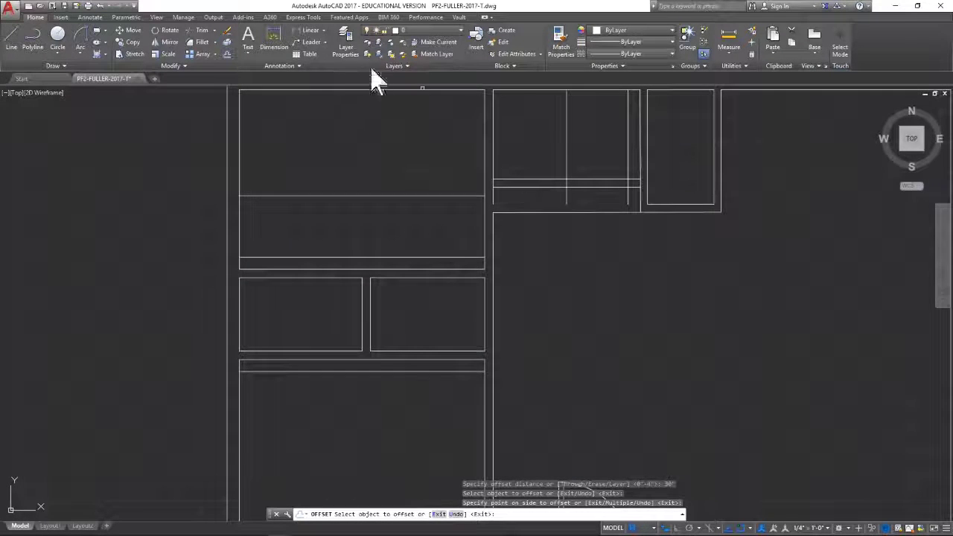
Trim the wall line segment below the closet, using all objects as cutting edges.
{"action": "left_click", "coordinate": [199, 31]}
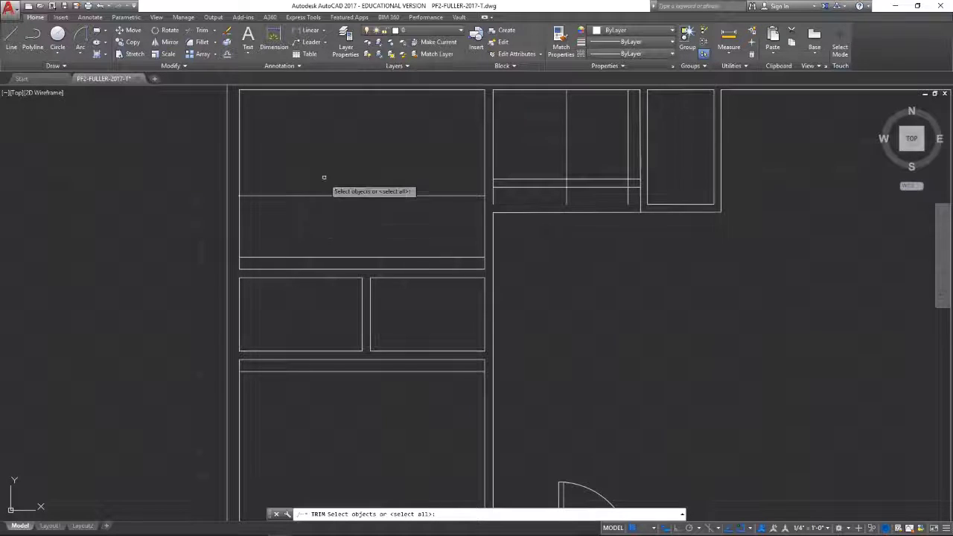
{"action": "key", "text": "Return"}
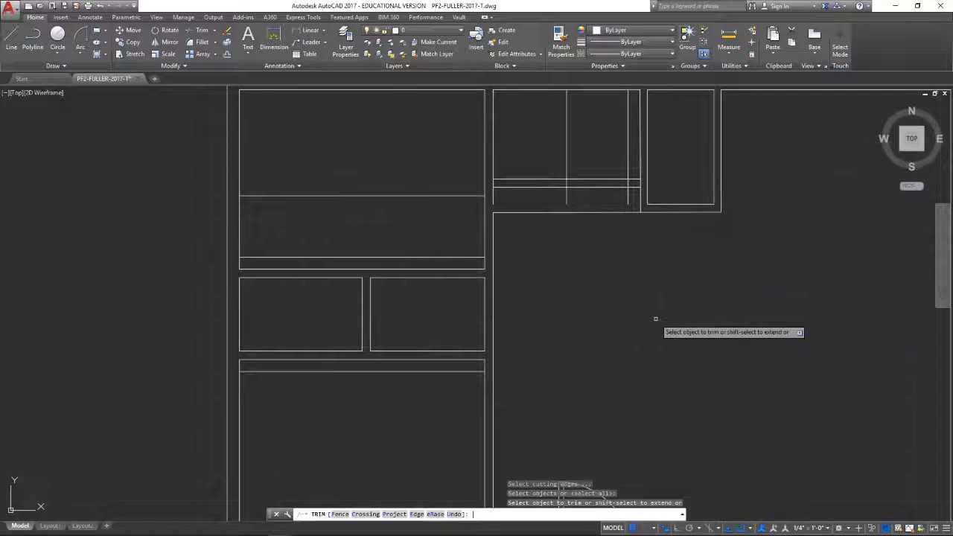
{"action": "left_click", "coordinate": [584, 213]}
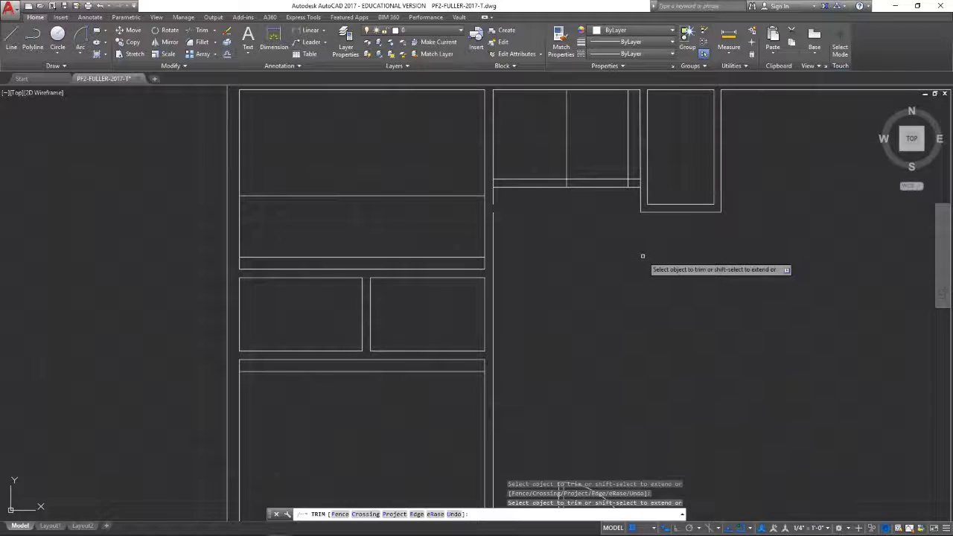
{"action": "key", "text": "Escape"}
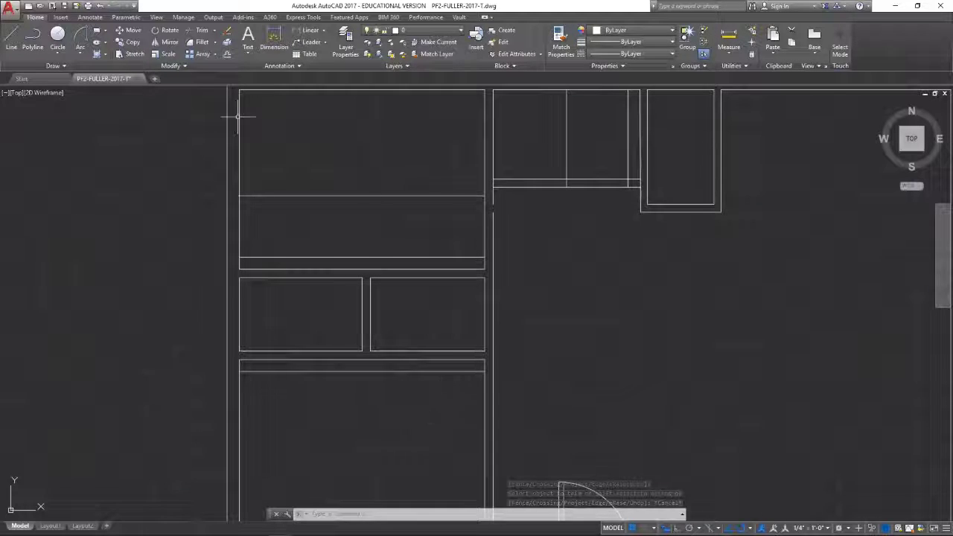
Offset the lower-left room's top inner line 2'-6" downward.
{"action": "left_click", "coordinate": [225, 54]}
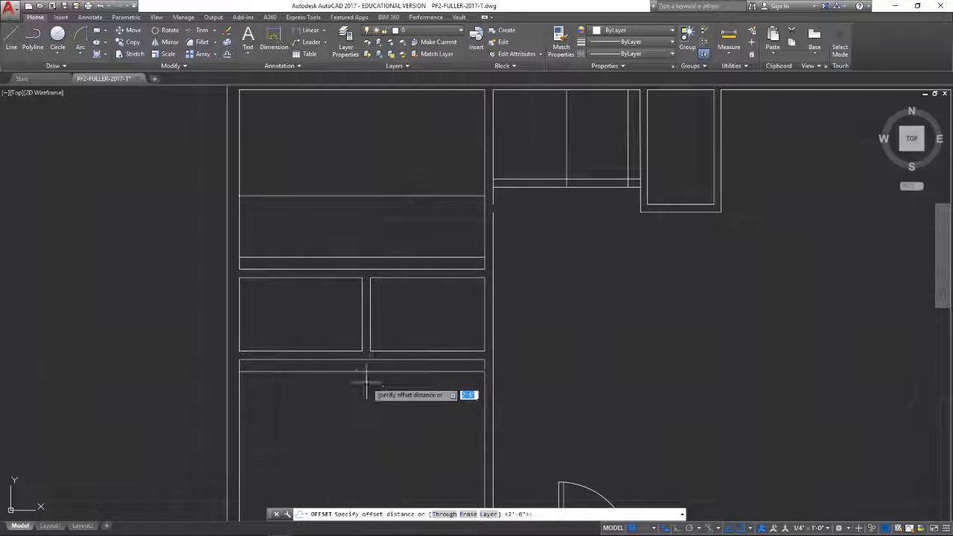
{"action": "key", "text": "Return"}
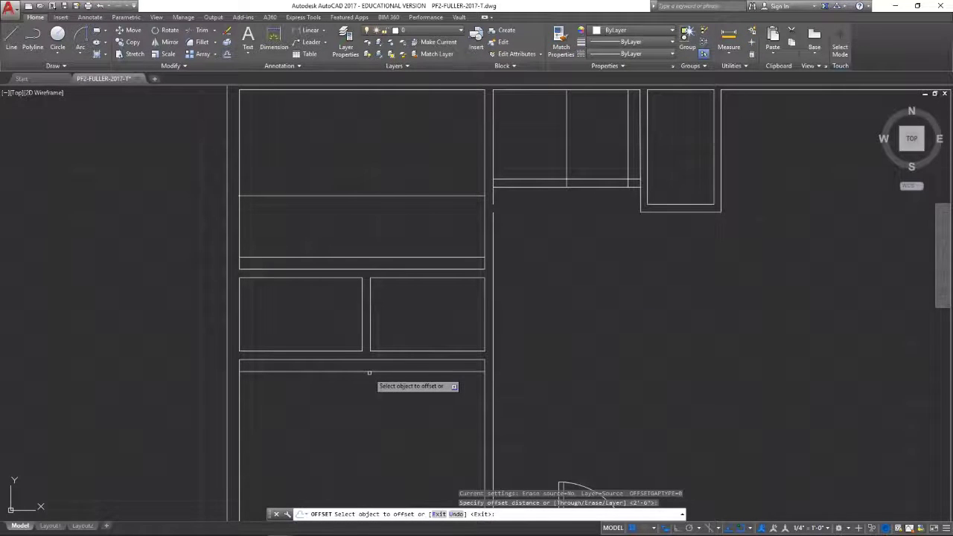
{"action": "left_click", "coordinate": [368, 371]}
{"action": "left_click", "coordinate": [370, 417]}
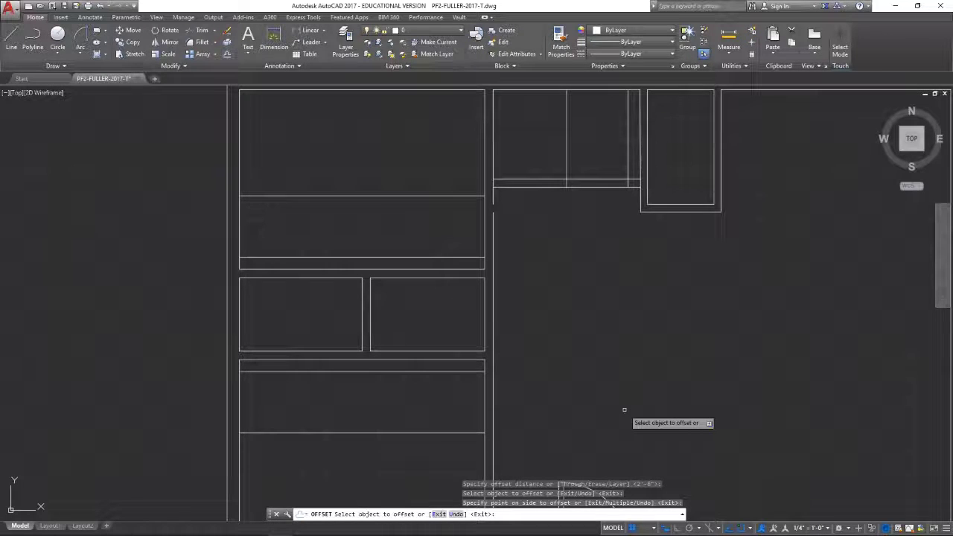
{"action": "key", "text": "Escape"}
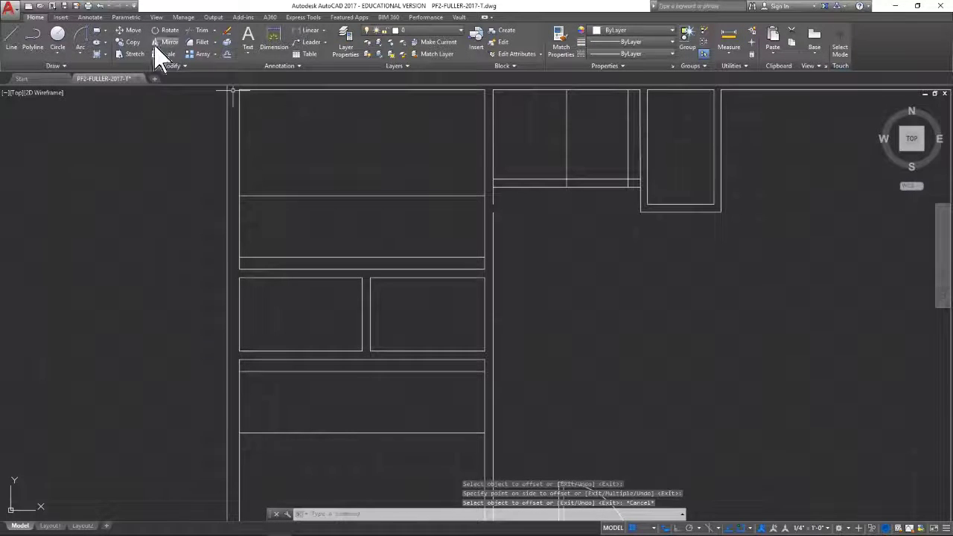
{"action": "left_click", "coordinate": [128, 32]}
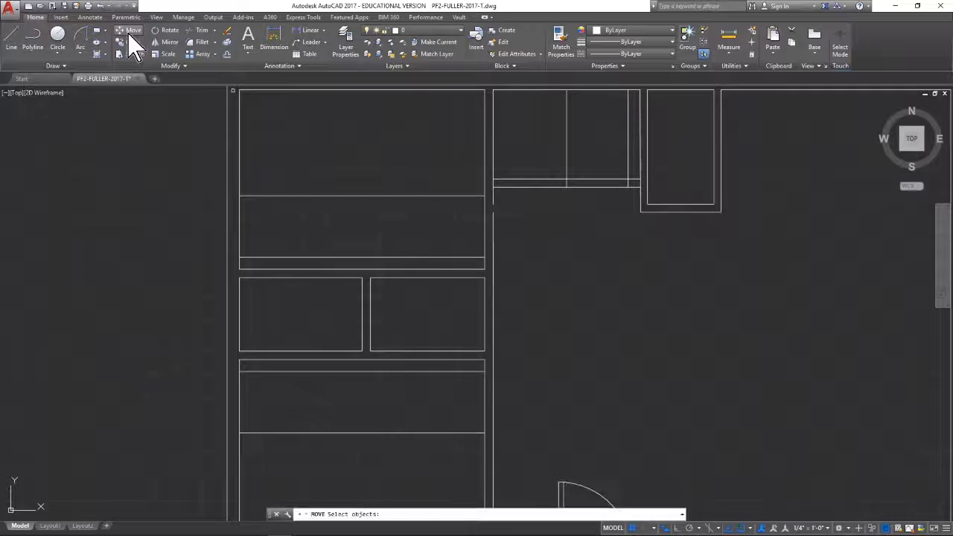
Move the two upper-room lines and two lower-room lines right past the dividing wall.
{"action": "left_click", "coordinate": [369, 195]}
{"action": "left_click", "coordinate": [371, 258]}
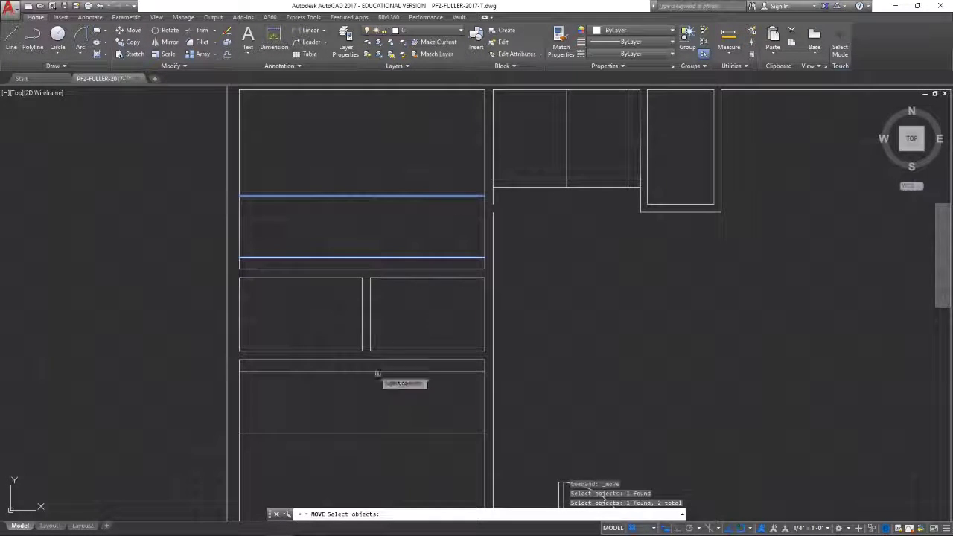
{"action": "left_click", "coordinate": [388, 431]}
{"action": "left_click", "coordinate": [393, 376]}
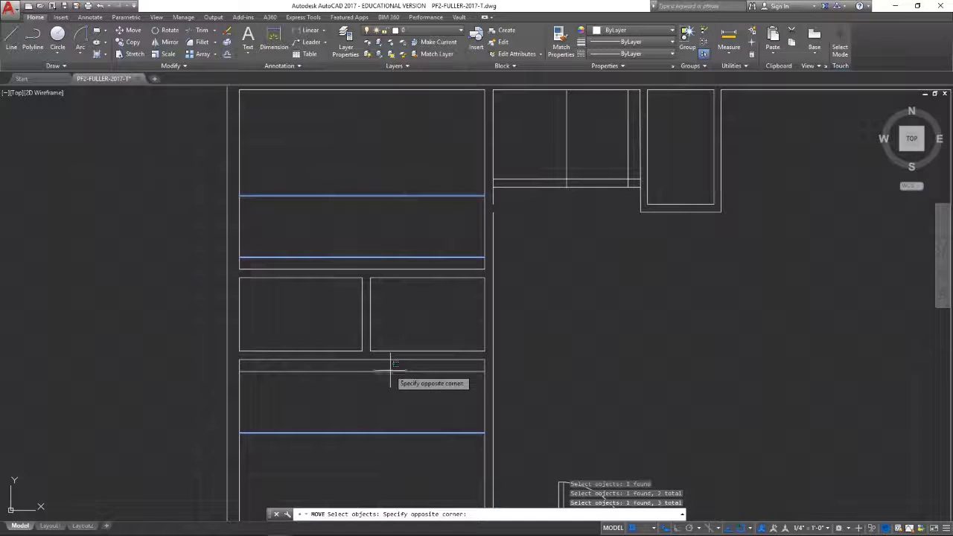
{"action": "left_click", "coordinate": [390, 369]}
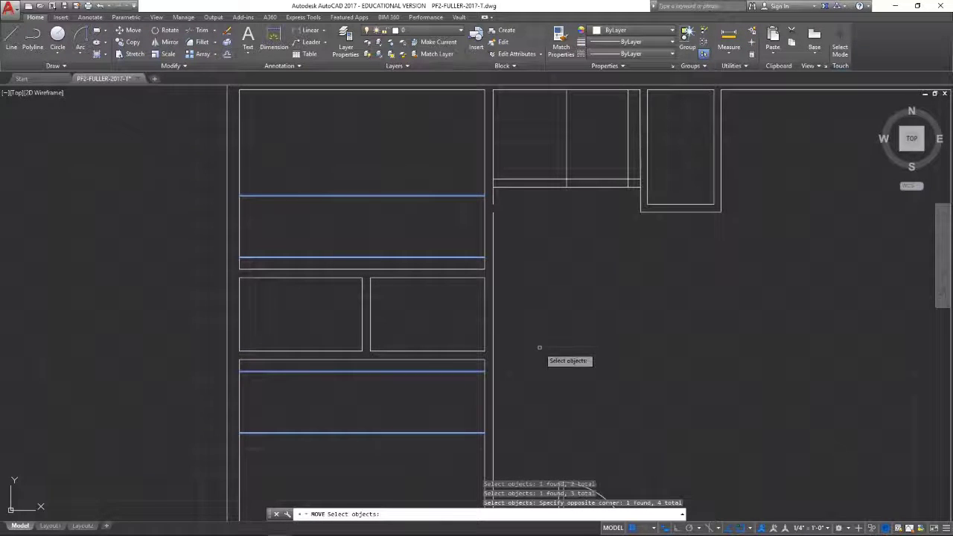
{"action": "key", "text": "Return"}
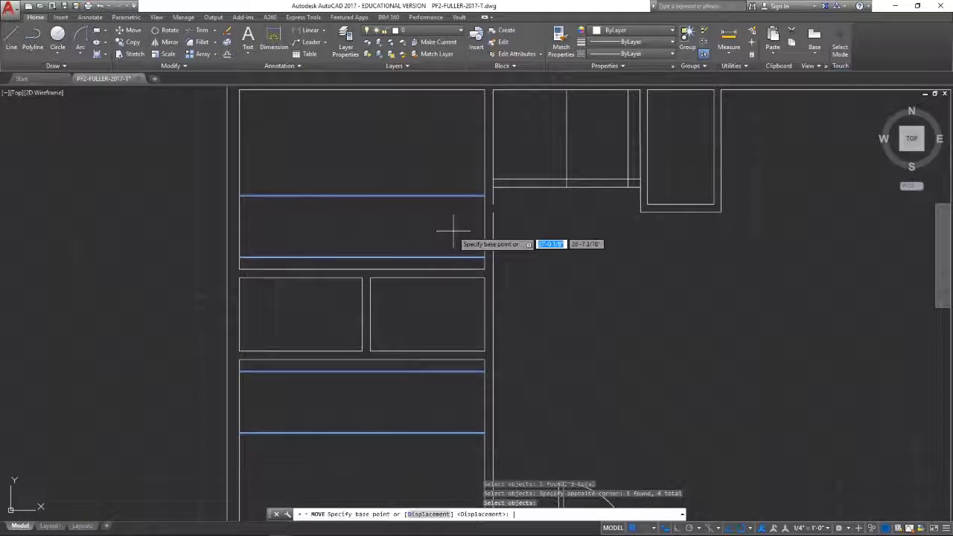
{"action": "left_click", "coordinate": [362, 195]}
{"action": "left_click", "coordinate": [363, 195]}
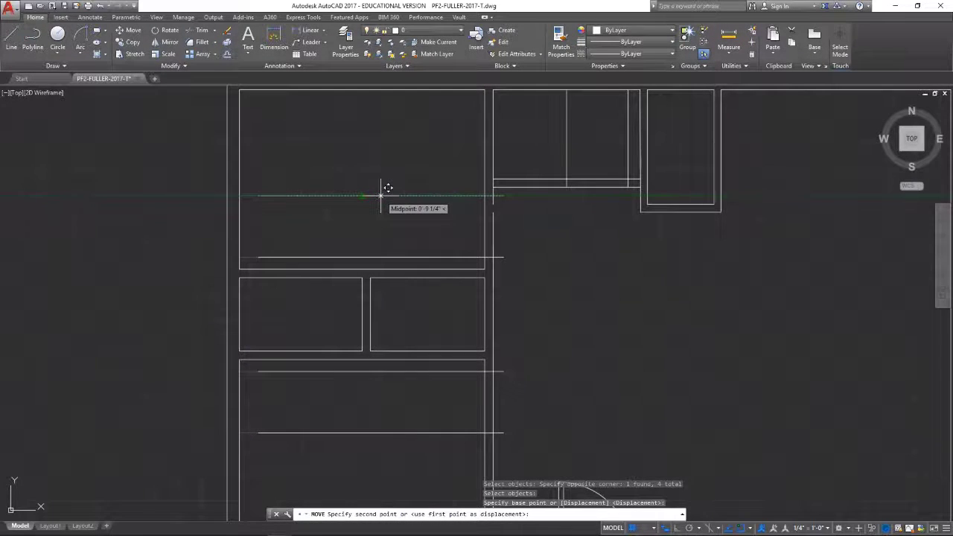
{"action": "left_click", "coordinate": [381, 195]}
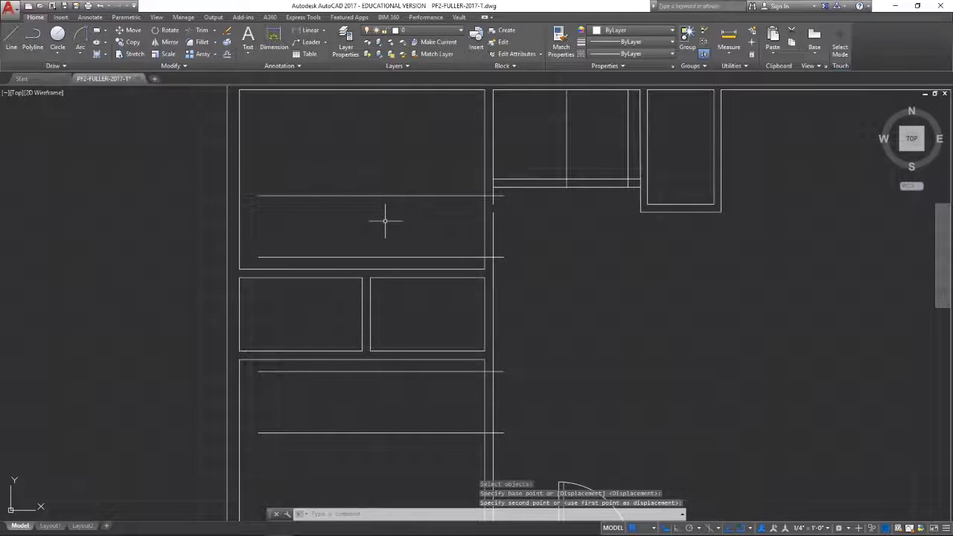
{"action": "key", "text": "Escape"}
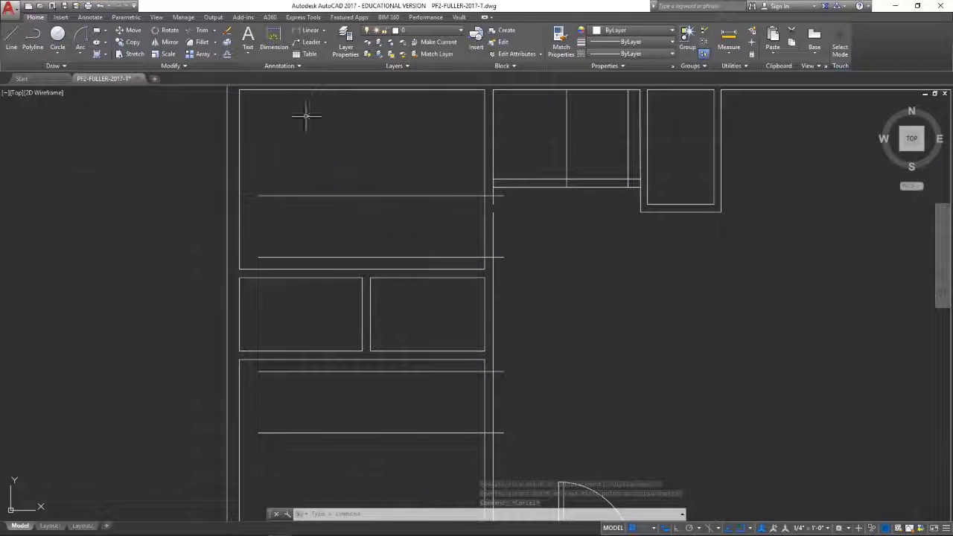
{"action": "left_click", "coordinate": [201, 32]}
{"action": "key", "text": "Return"}
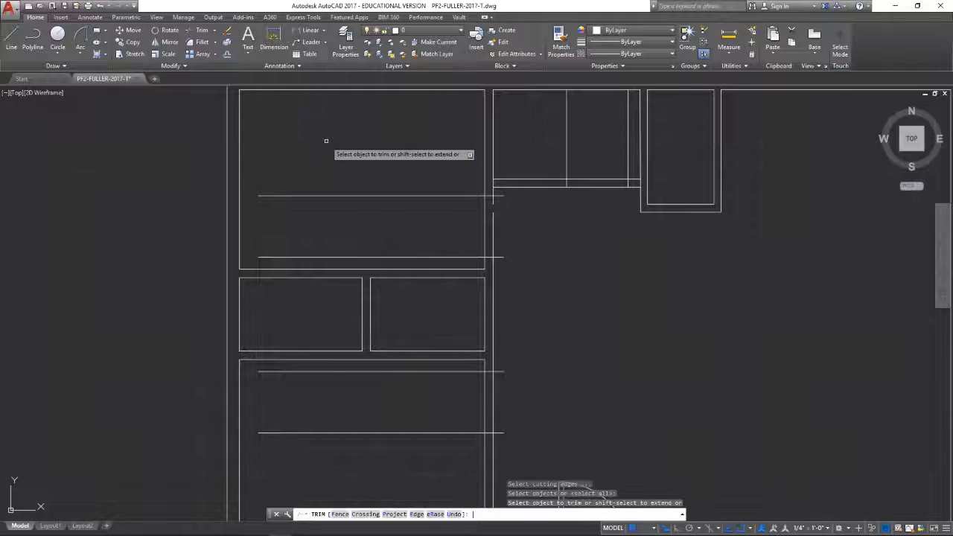
{"action": "left_click", "coordinate": [503, 212]}
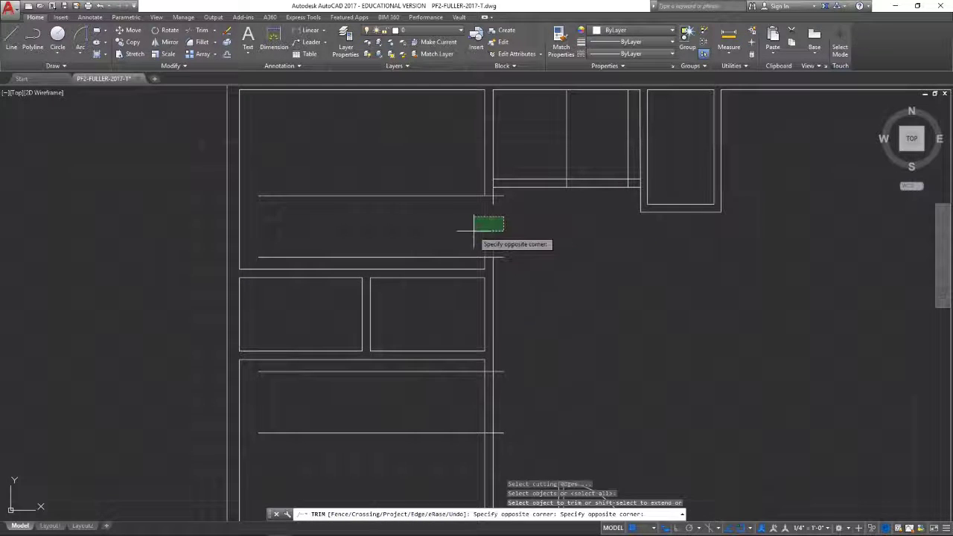
{"action": "left_click", "coordinate": [480, 227]}
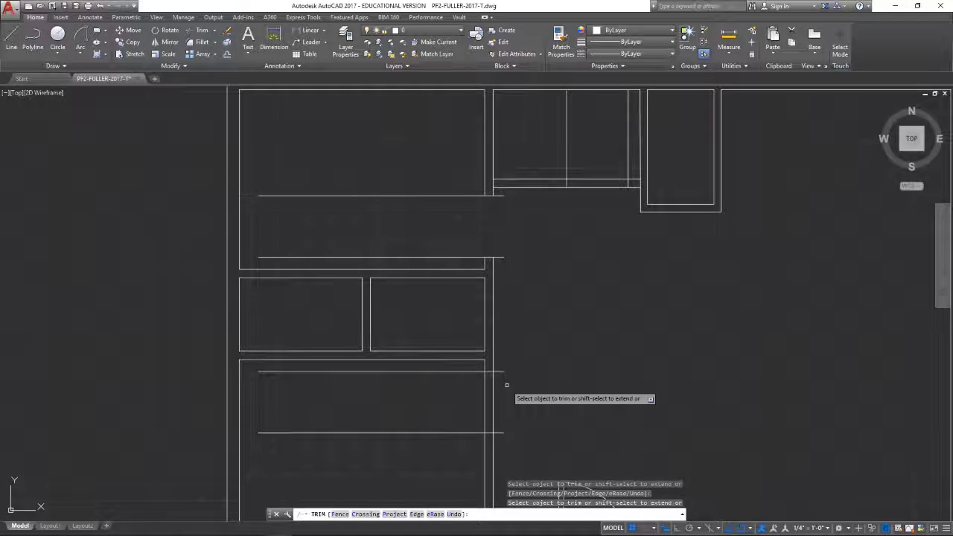
{"action": "left_click", "coordinate": [507, 385]}
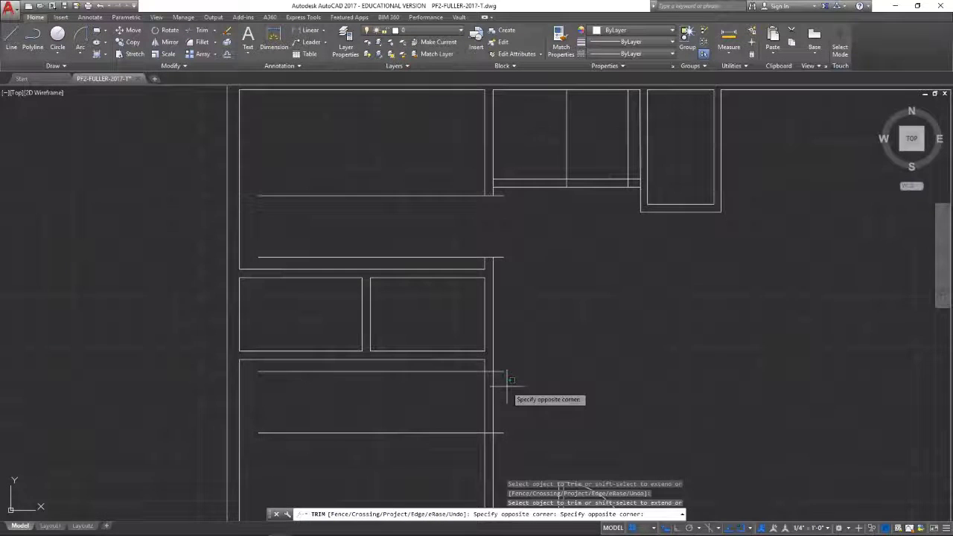
{"action": "left_click", "coordinate": [442, 408]}
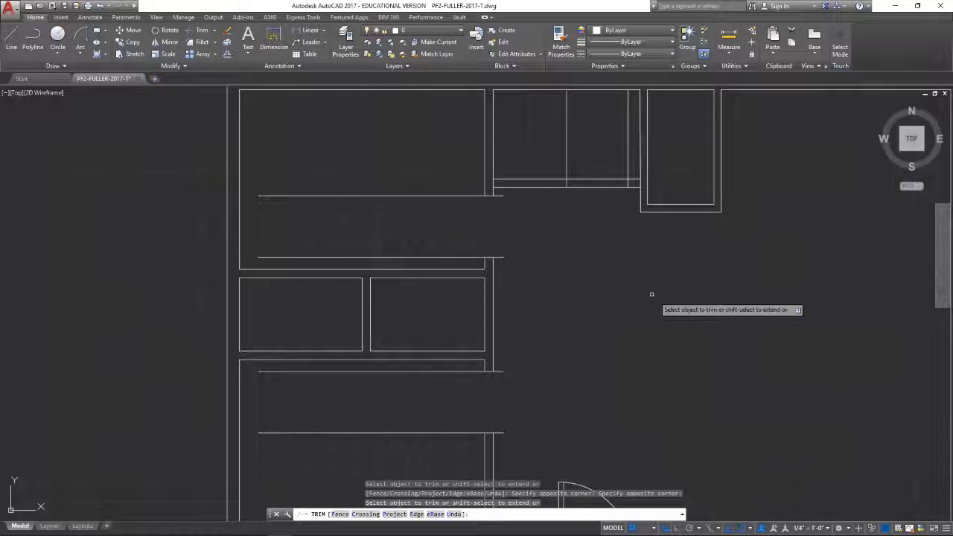
{"action": "left_click", "coordinate": [605, 160]}
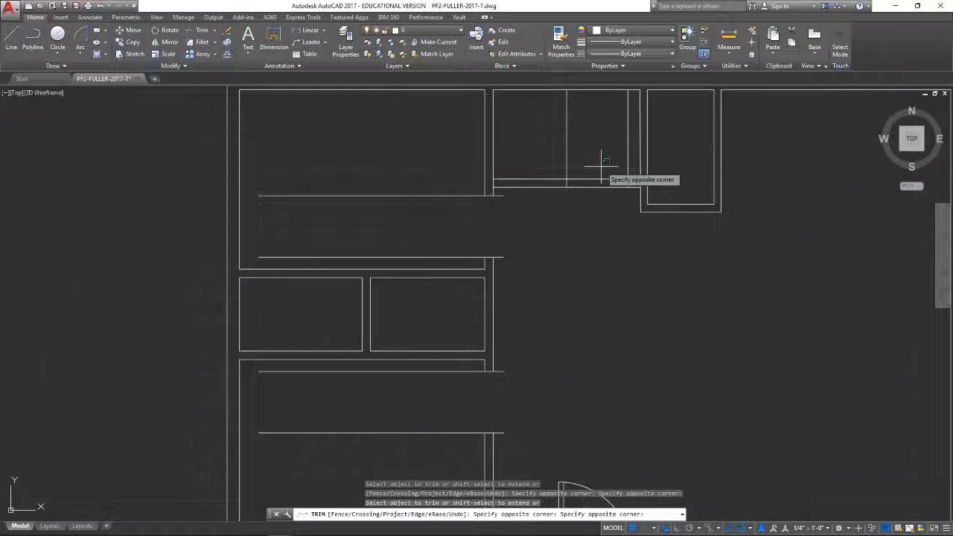
{"action": "left_click", "coordinate": [602, 195]}
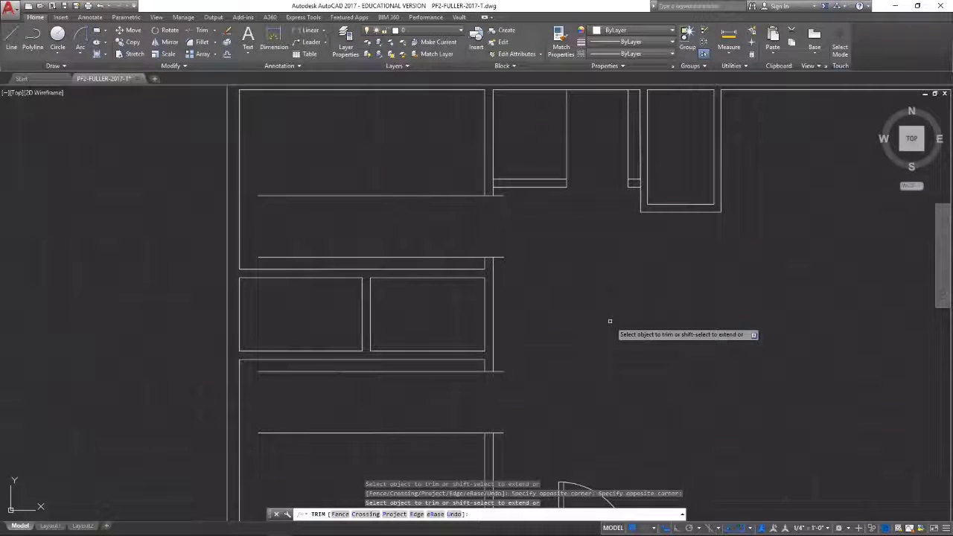
{"action": "left_click", "coordinate": [543, 144]}
{"action": "left_click", "coordinate": [631, 153]}
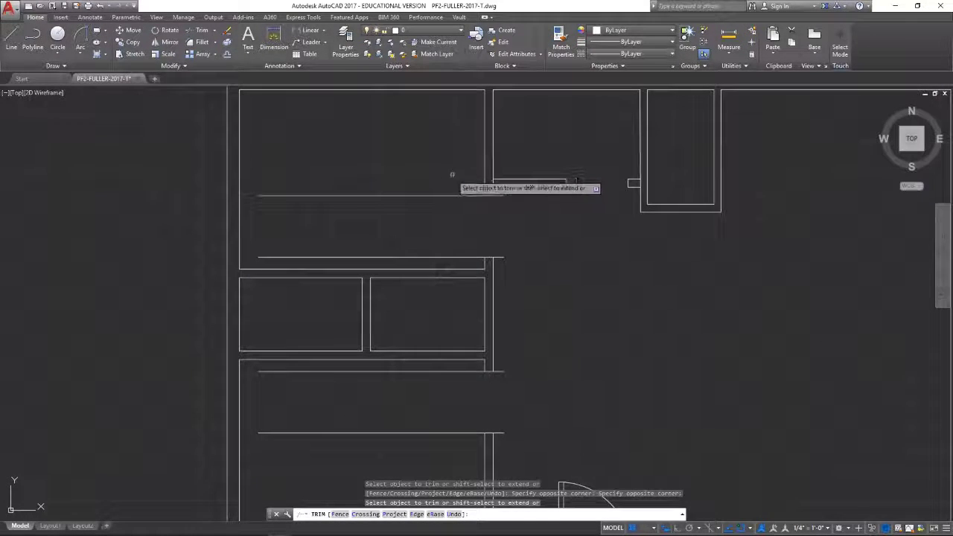
{"action": "left_click", "coordinate": [454, 180]}
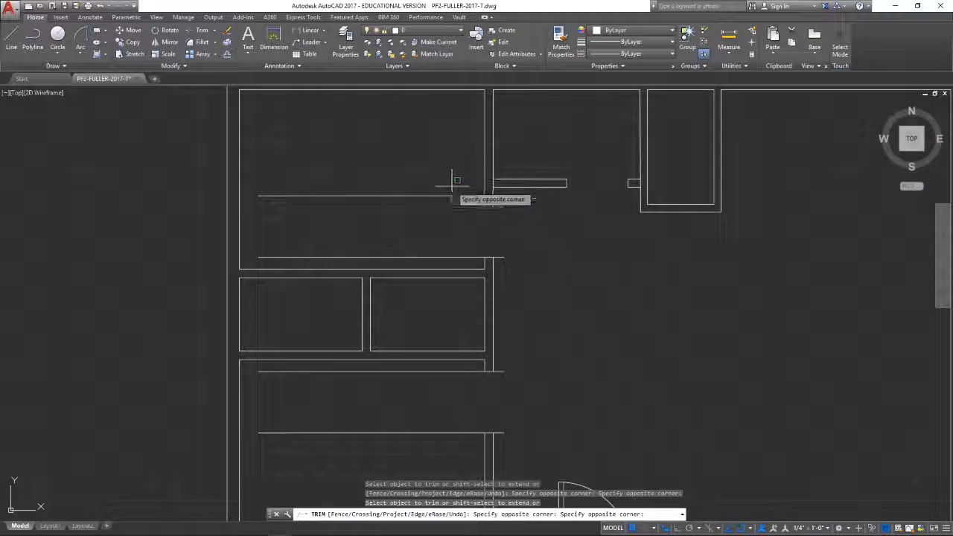
{"action": "left_click", "coordinate": [424, 259]}
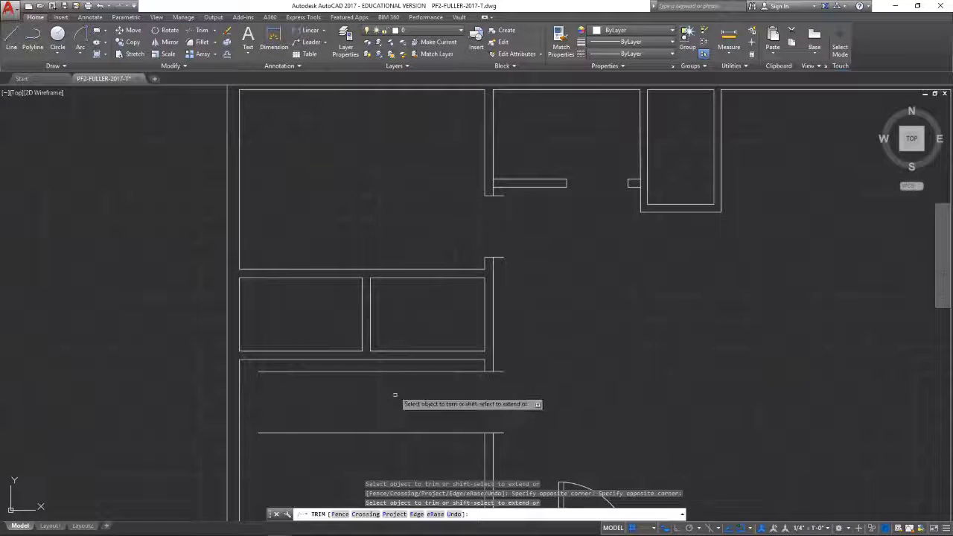
{"action": "left_click", "coordinate": [429, 445]}
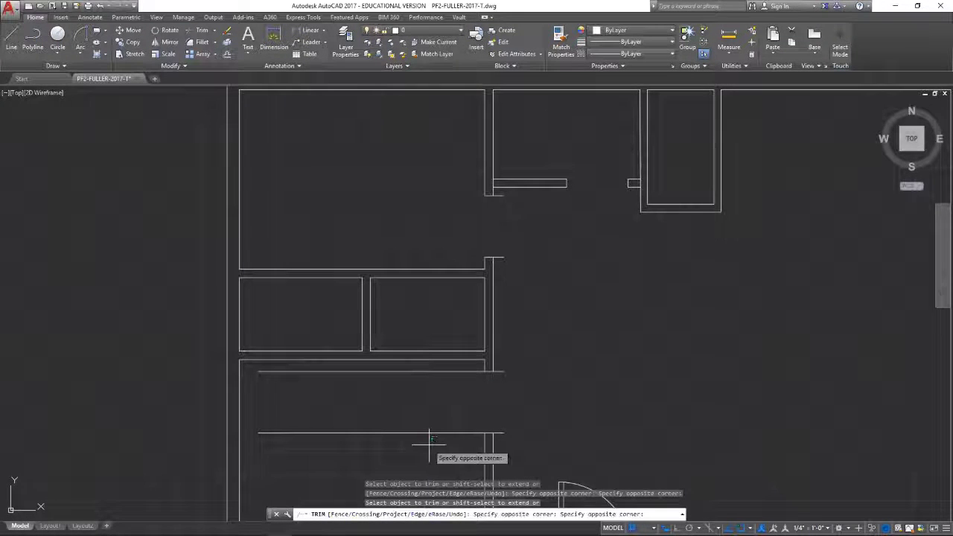
{"action": "left_click", "coordinate": [386, 375]}
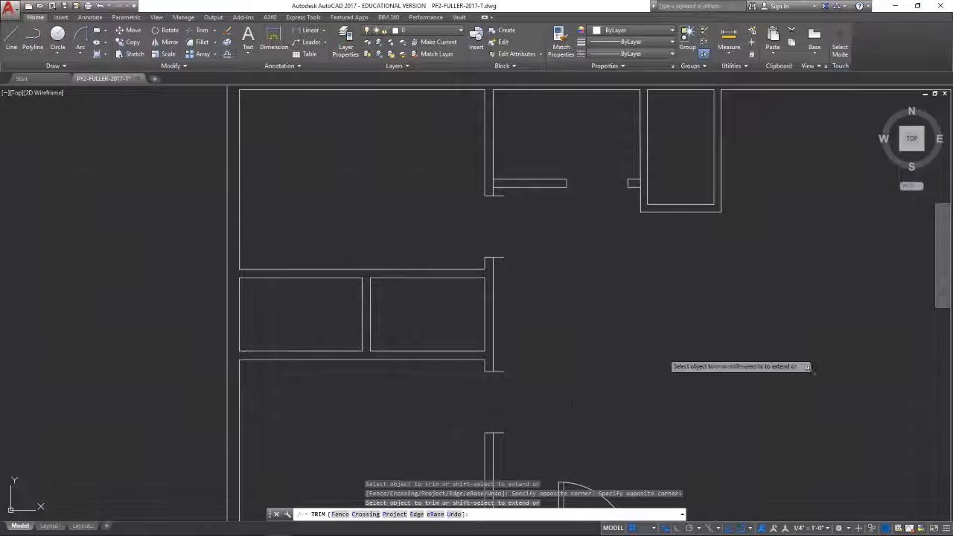
{"action": "left_click", "coordinate": [500, 195]}
{"action": "left_click", "coordinate": [505, 432]}
{"action": "left_click", "coordinate": [500, 370]}
{"action": "left_click", "coordinate": [500, 258]}
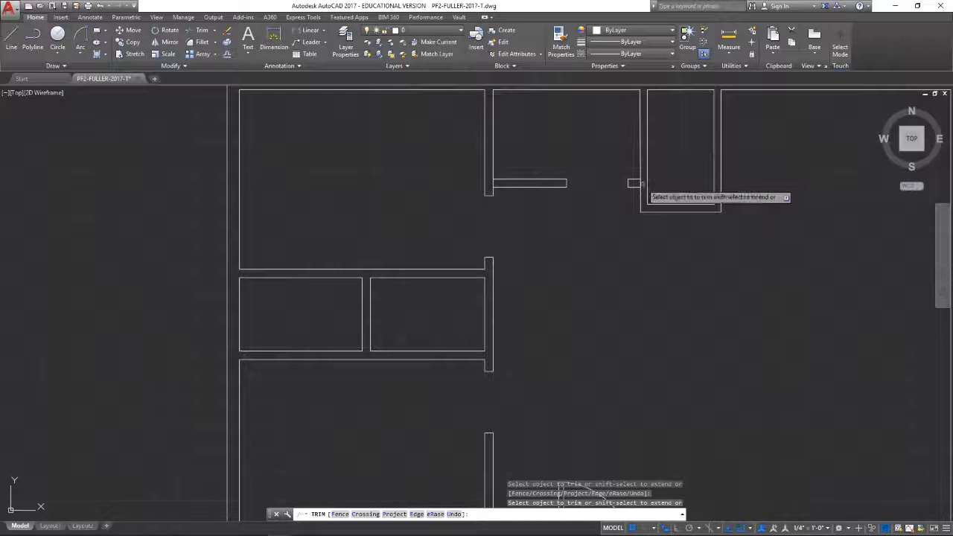
{"action": "left_click", "coordinate": [638, 184]}
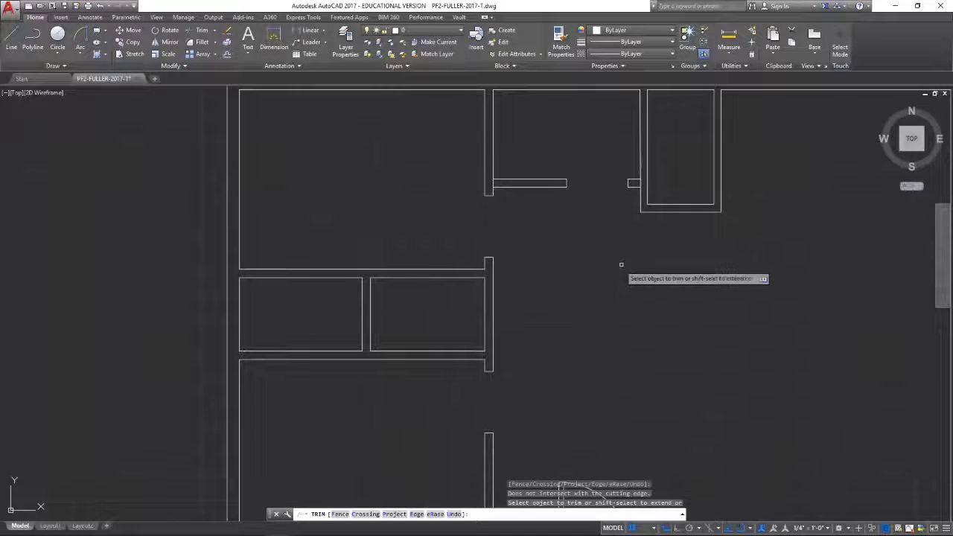
{"action": "key", "text": "Escape"}
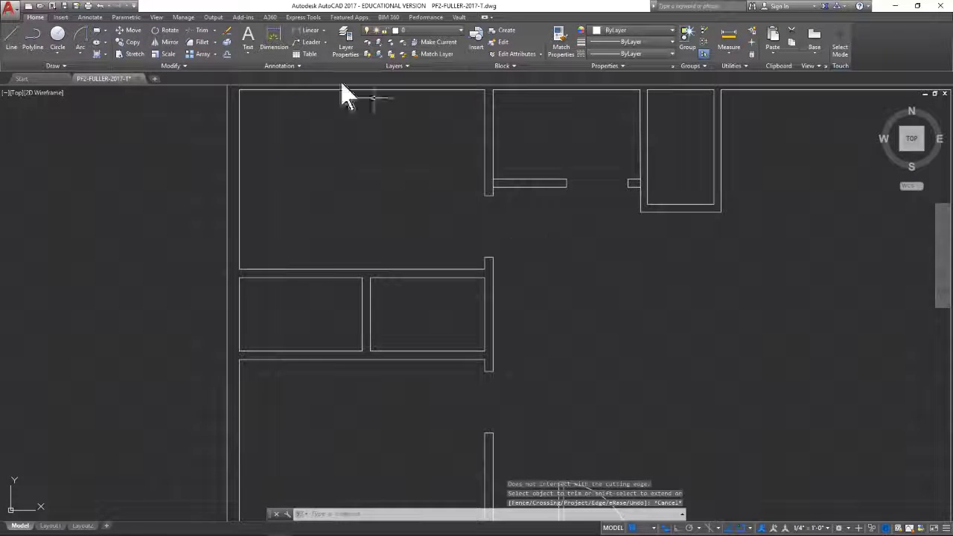
{"action": "left_click", "coordinate": [203, 33]}
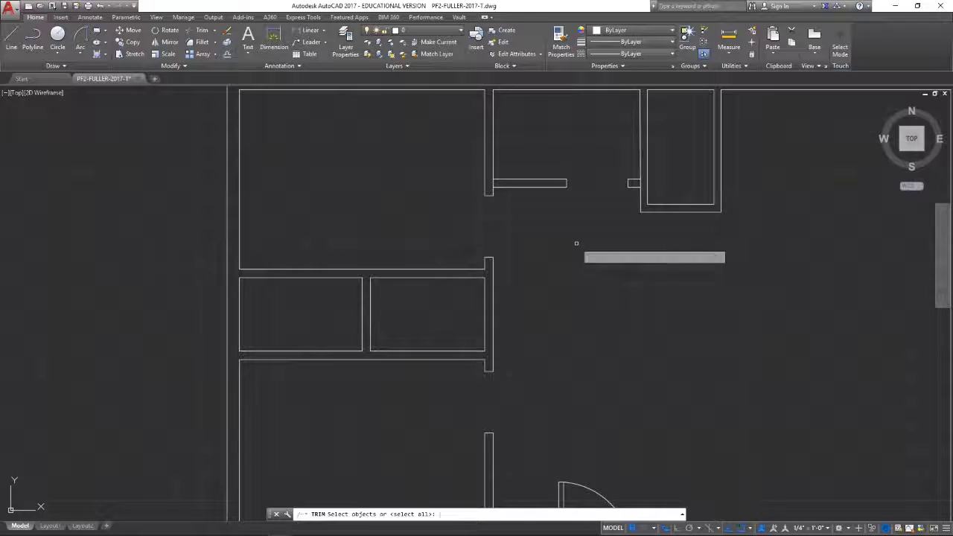
{"action": "key", "text": "Return"}
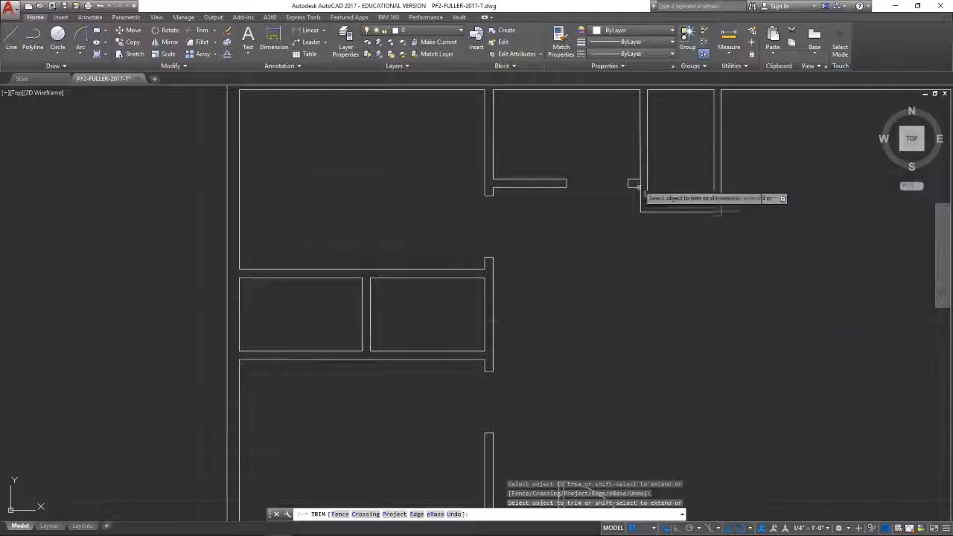
{"action": "scroll", "coordinate": [641, 183], "scroll_direction": "up", "scroll_amount": 5}
{"action": "scroll", "coordinate": [556, 270], "scroll_direction": "up", "scroll_amount": 8}
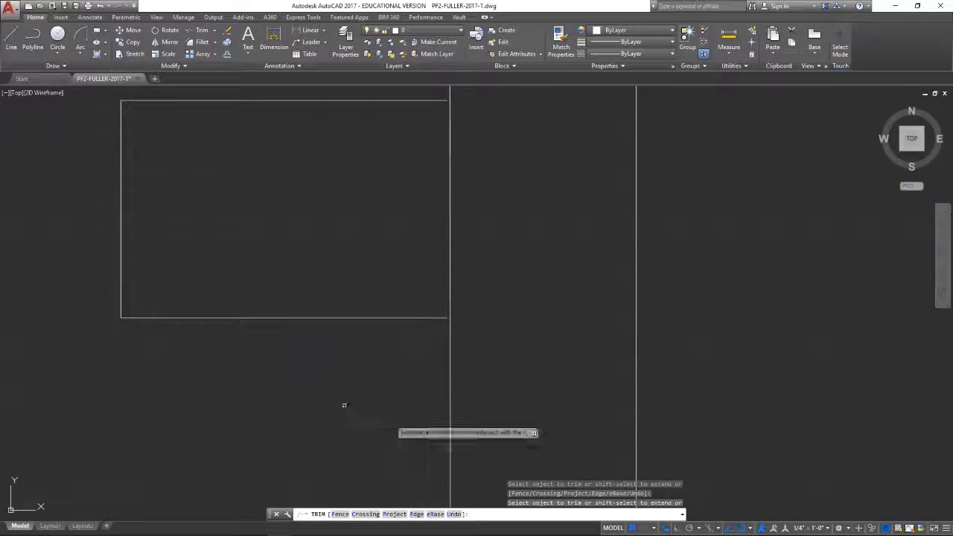
{"action": "key", "text": "Escape"}
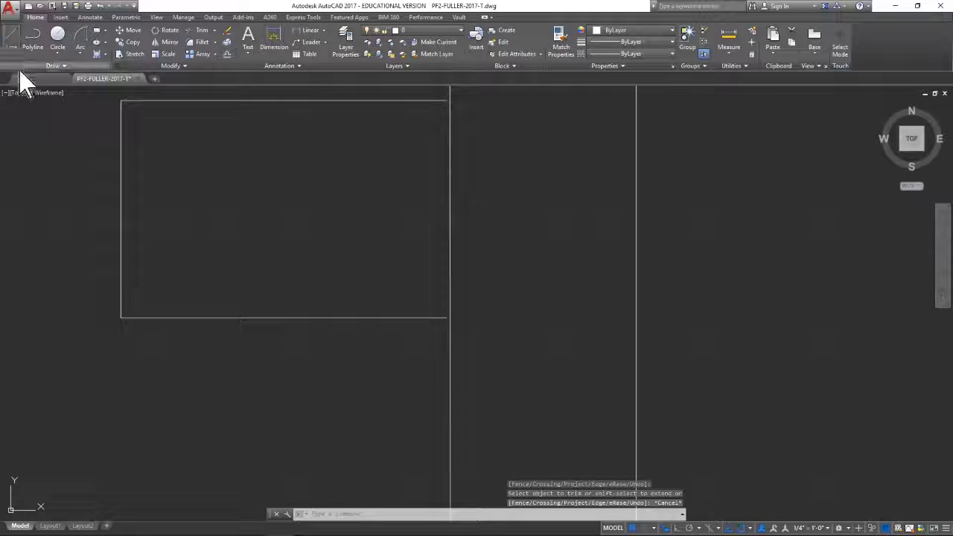
Grip-stretch the rectangle's top edge right endpoint to the wall, leaving the bottom edge unchanged.
{"action": "left_click", "coordinate": [439, 100]}
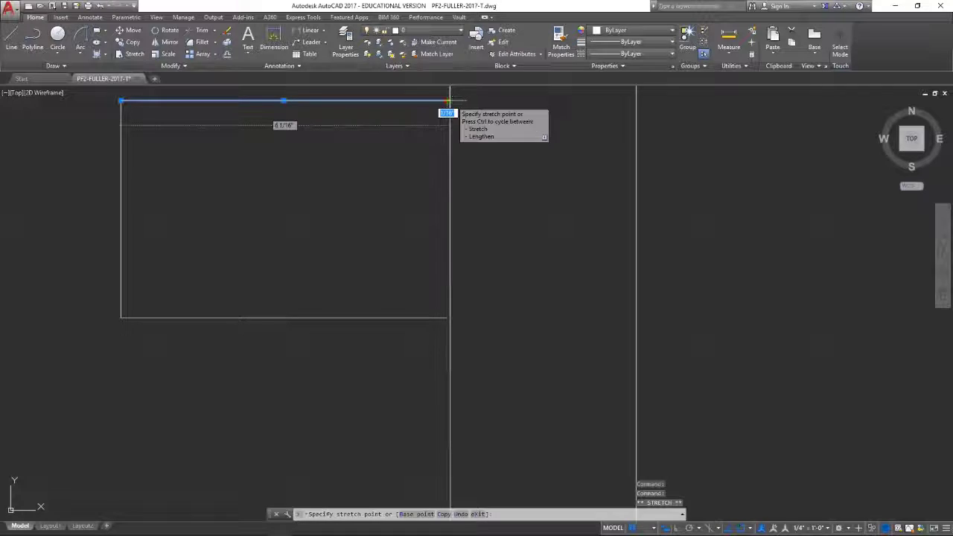
{"action": "left_click", "coordinate": [449, 100]}
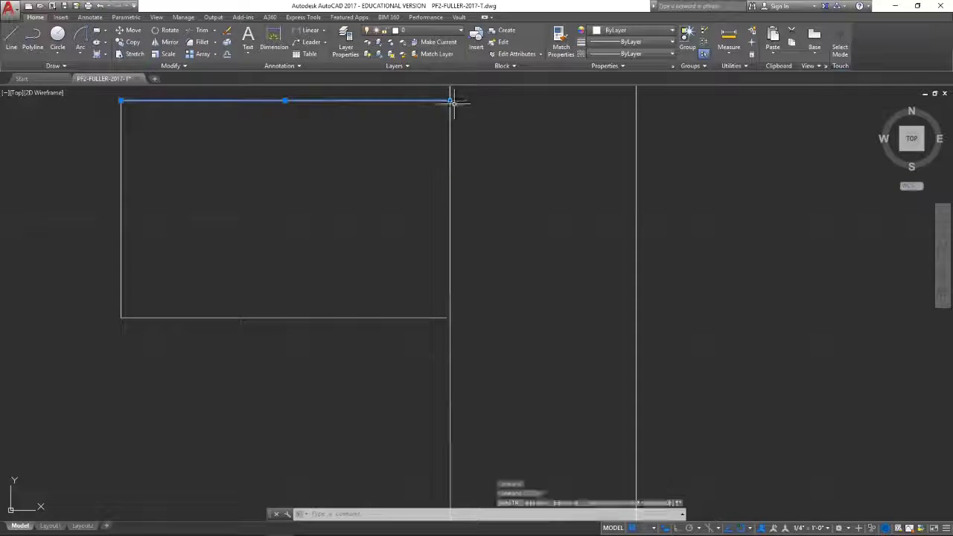
{"action": "key", "text": "Escape"}
{"action": "left_click", "coordinate": [434, 319]}
{"action": "left_click", "coordinate": [450, 318]}
{"action": "key", "text": "Escape"}
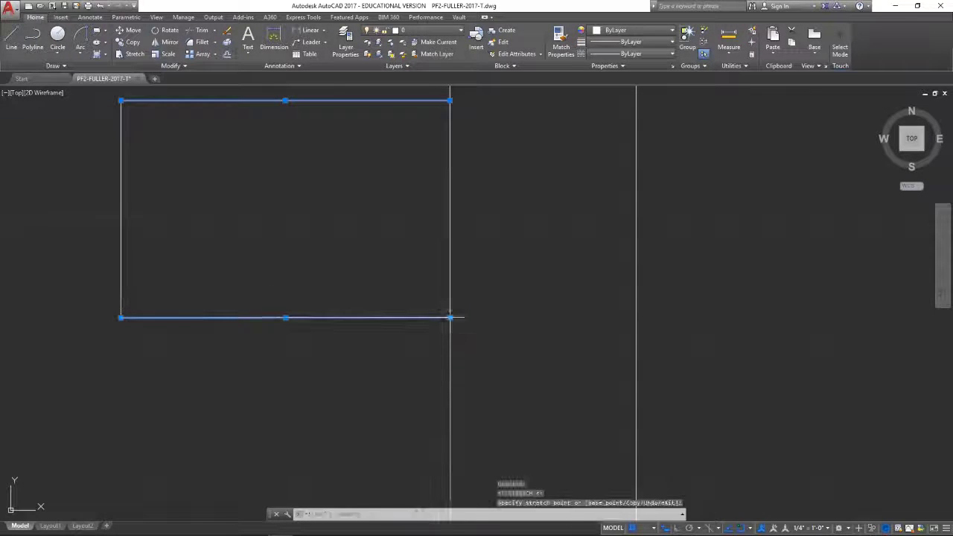
Zoom and pan the plan to bring the closets into view.
{"action": "scroll", "coordinate": [394, 344], "scroll_direction": "down", "scroll_amount": 5}
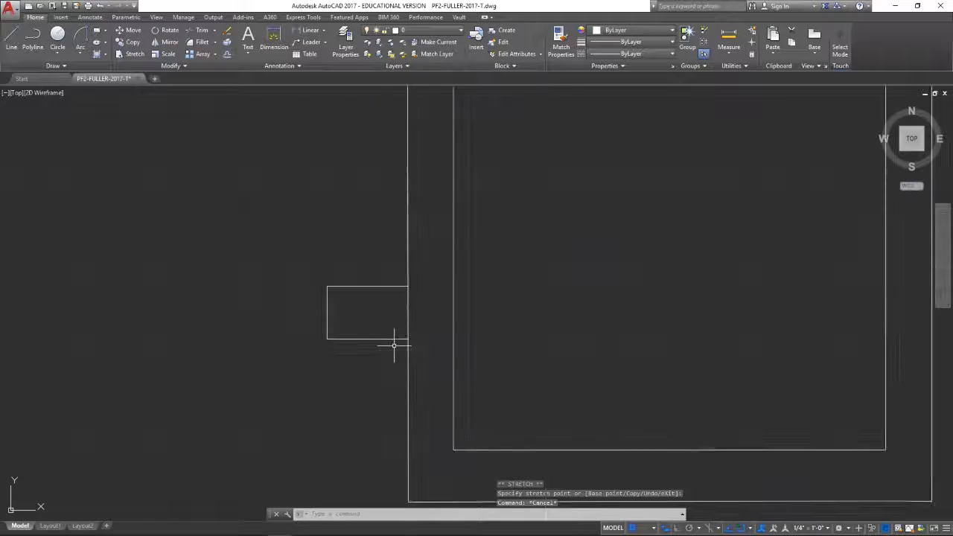
{"action": "middle_click_drag", "start_coordinate": [372, 372], "coordinate": [521, 330]}
{"action": "scroll", "coordinate": [328, 307], "scroll_direction": "up", "scroll_amount": 2}
{"action": "scroll", "coordinate": [330, 308], "scroll_direction": "down", "scroll_amount": 2}
{"action": "middle_click_drag", "start_coordinate": [312, 266], "coordinate": [370, 334]}
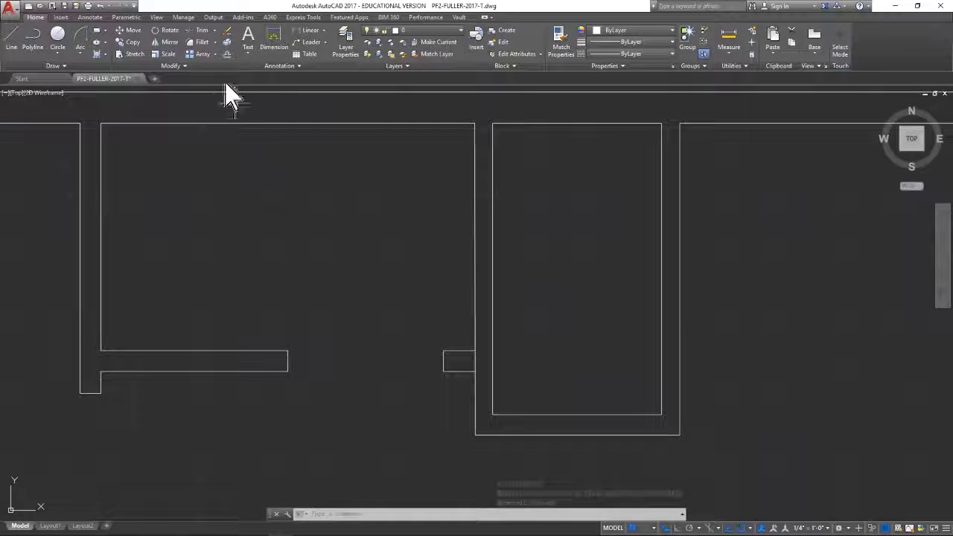
Trim the overlapping wall-line segments around the small rectangle, with every object as a cutting edge.
{"action": "left_click", "coordinate": [198, 32]}
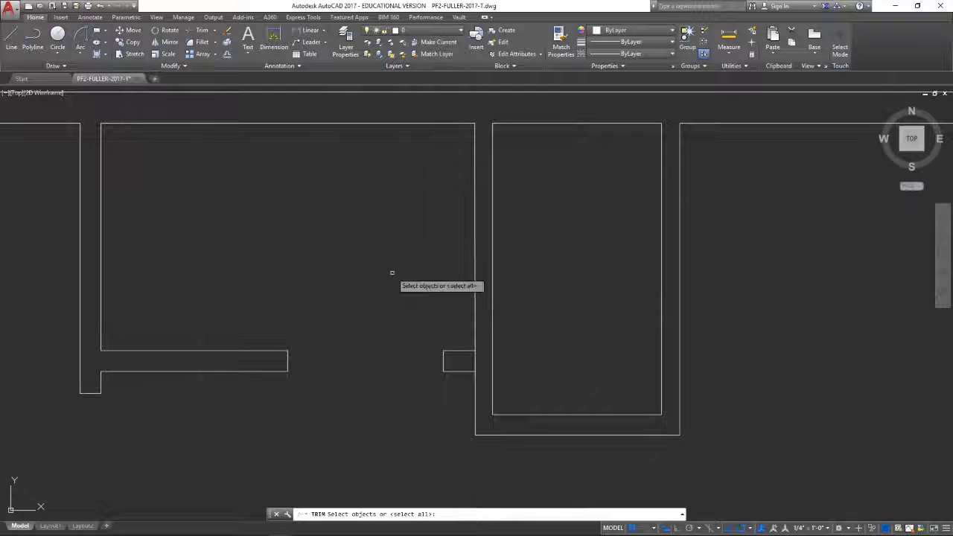
{"action": "key", "text": "Return"}
{"action": "left_click", "coordinate": [473, 359]}
{"action": "left_click", "coordinate": [478, 365]}
{"action": "scroll", "coordinate": [307, 264], "scroll_direction": "down", "scroll_amount": 3}
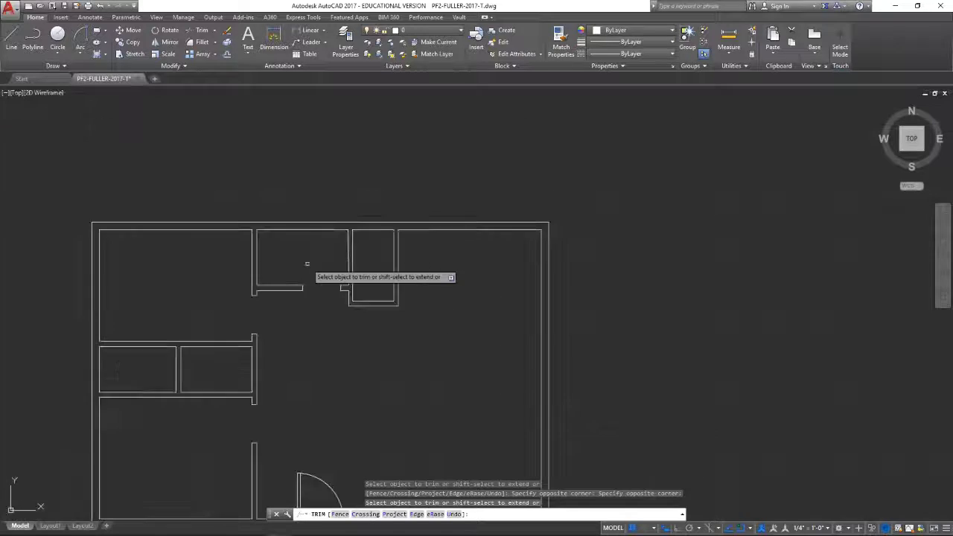
{"action": "middle_click_drag", "start_coordinate": [293, 347], "coordinate": [444, 273]}
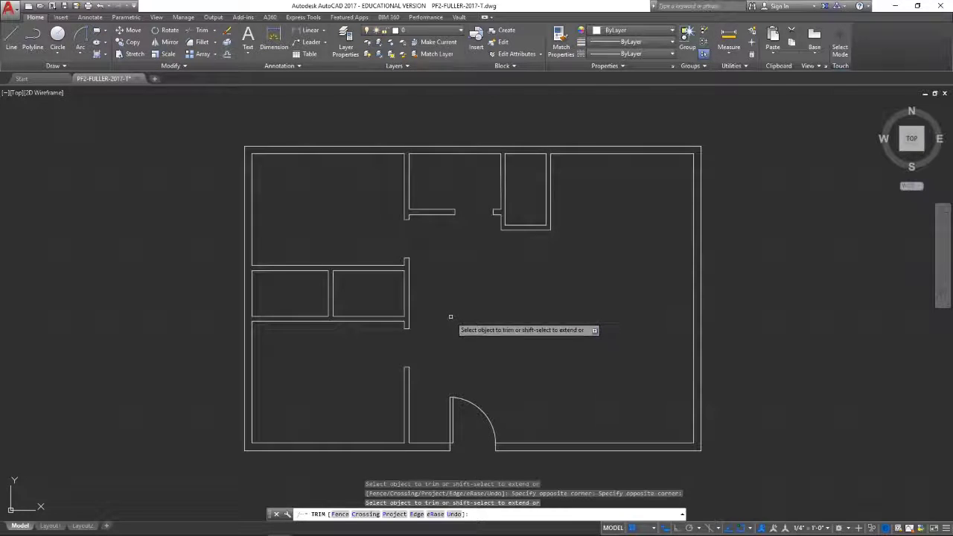
{"action": "scroll", "coordinate": [451, 314], "scroll_direction": "up", "scroll_amount": 2}
{"action": "scroll", "coordinate": [472, 325], "scroll_direction": "down", "scroll_amount": 4}
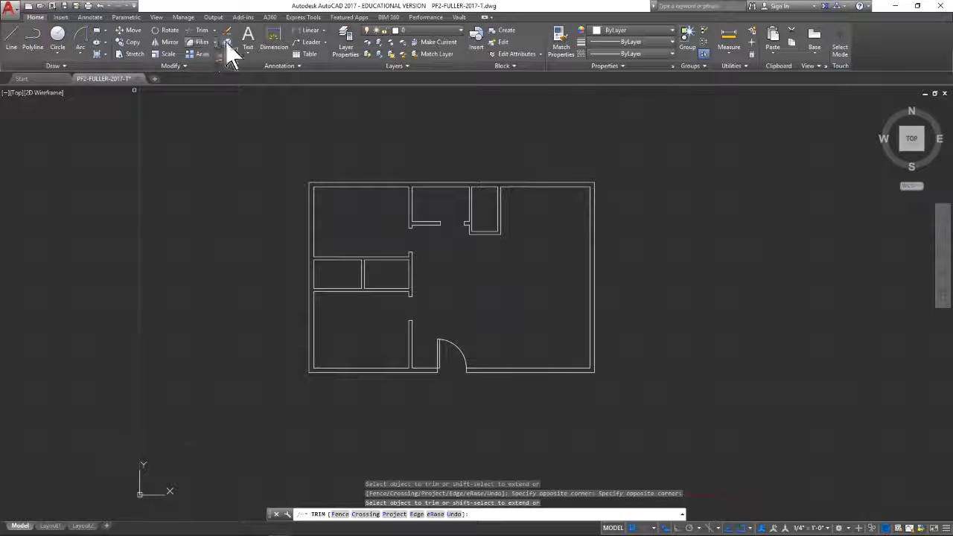
Draw a -30" by 1-3/4" rectangle anchored at the wall endpoint below the closets.
{"action": "left_click", "coordinate": [97, 30]}
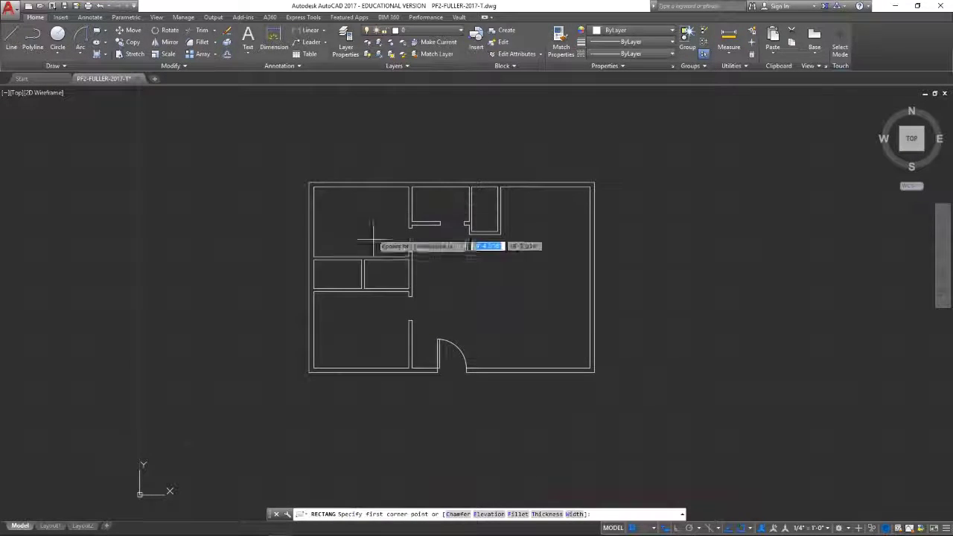
{"action": "scroll", "coordinate": [410, 320], "scroll_direction": "up", "scroll_amount": 5}
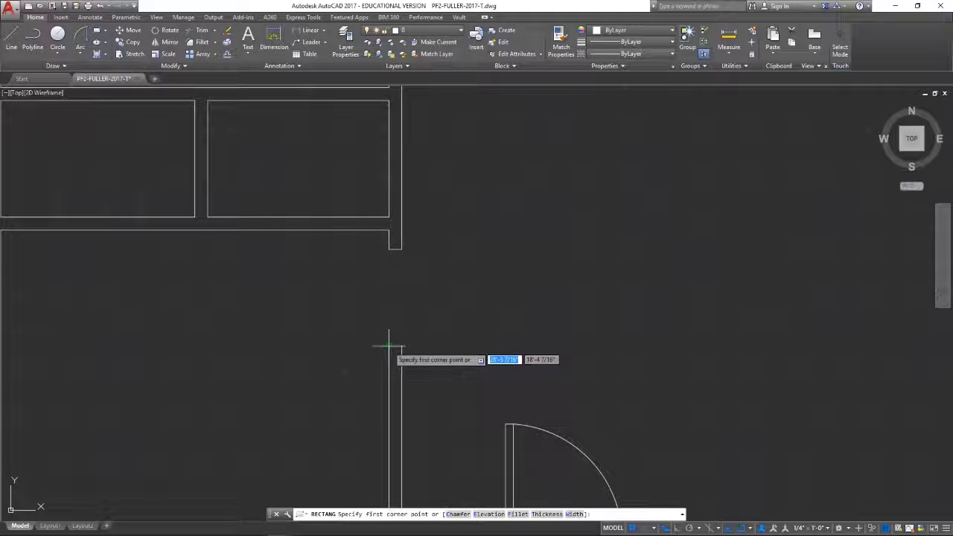
{"action": "left_click", "coordinate": [389, 250]}
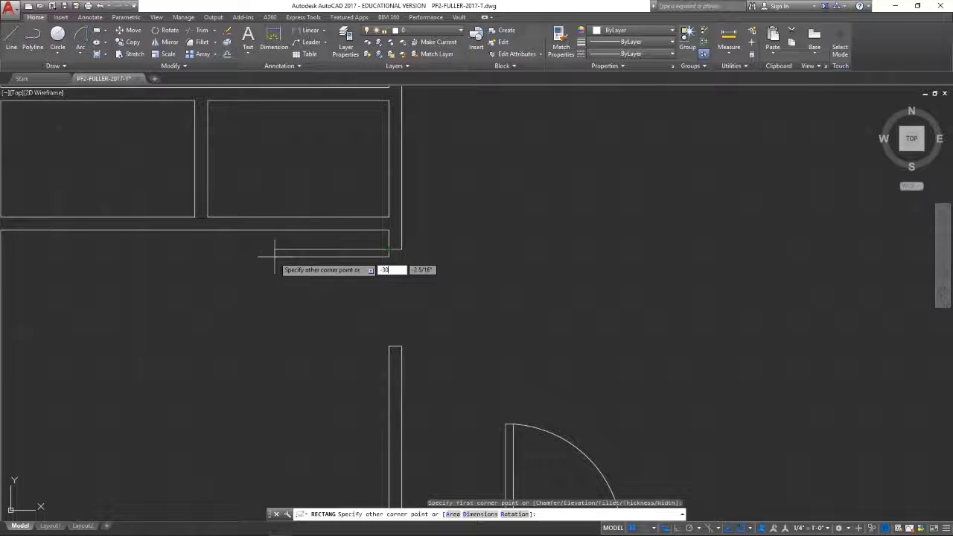
{"action": "key", "text": "Tab"}
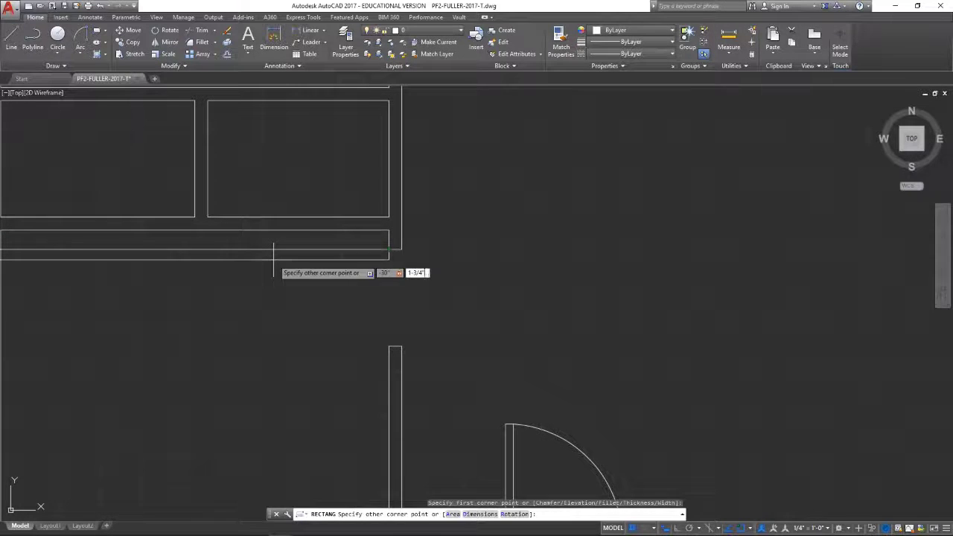
{"action": "key", "text": "Return"}
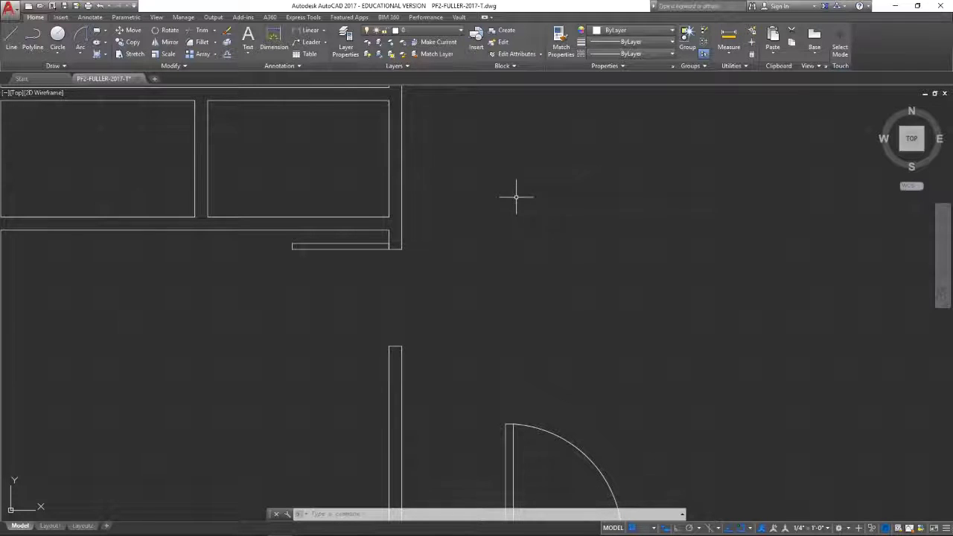
Move the 30" by 1-3/4" strip slightly down so its top meets the closet wall's bottom.
{"action": "left_click", "coordinate": [126, 33]}
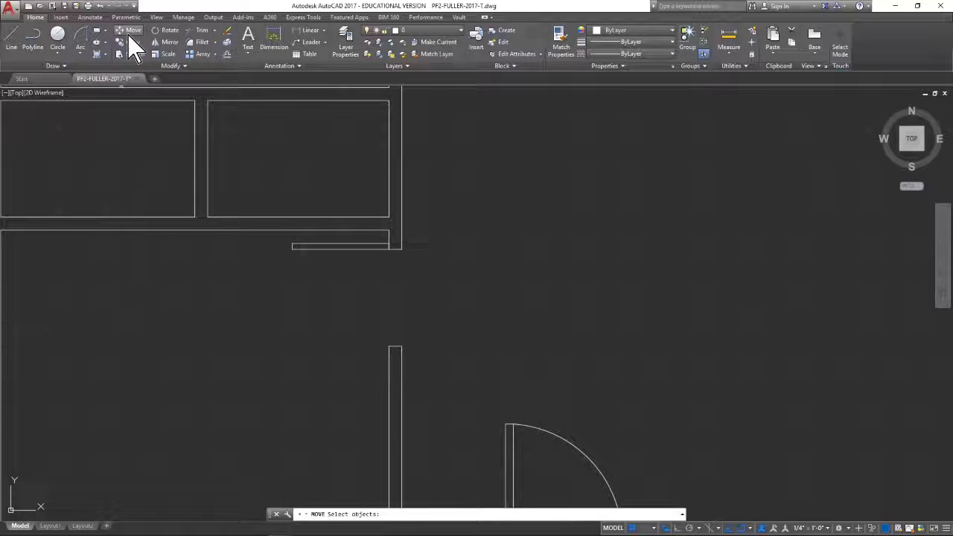
{"action": "left_click", "coordinate": [308, 242]}
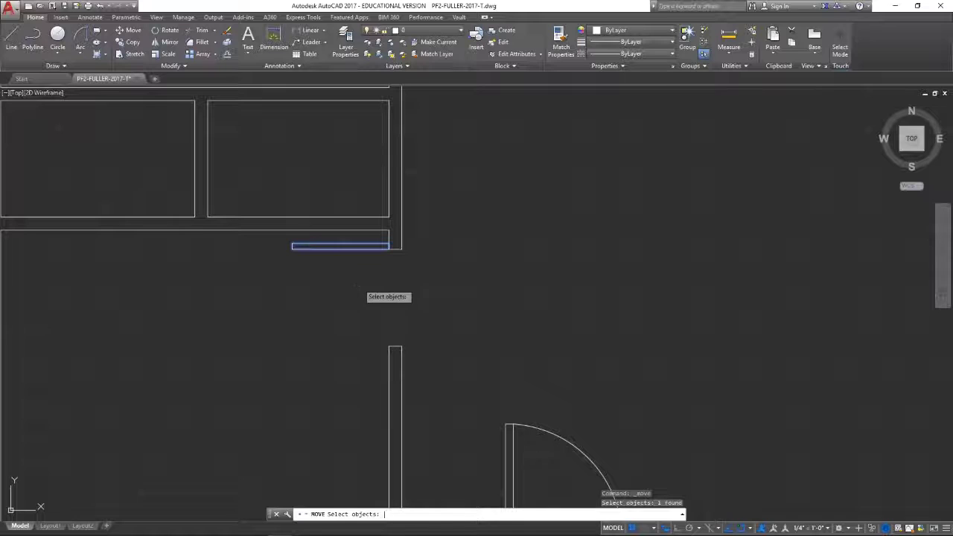
{"action": "key", "text": "Return"}
{"action": "scroll", "coordinate": [370, 277], "scroll_direction": "up", "scroll_amount": 4}
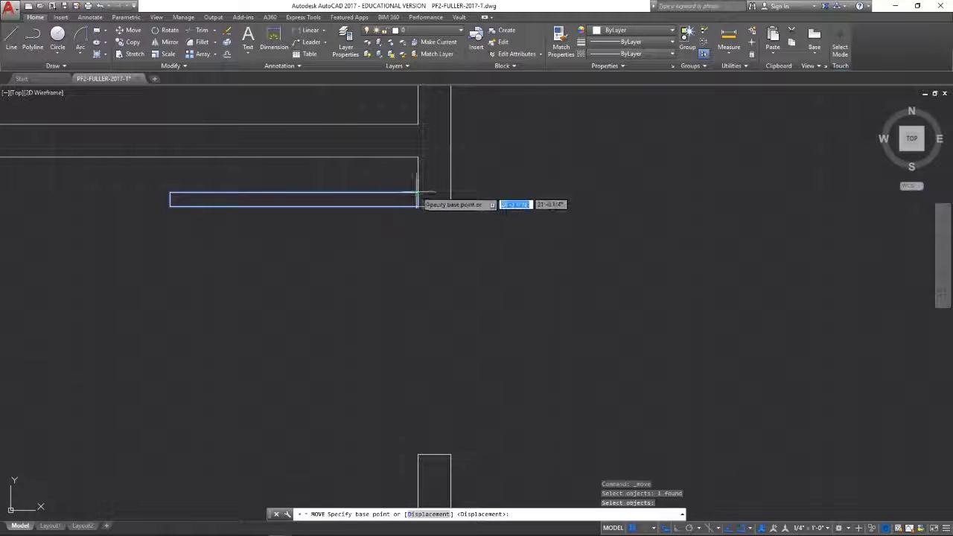
{"action": "left_click", "coordinate": [417, 194]}
{"action": "left_click", "coordinate": [418, 207]}
{"action": "scroll", "coordinate": [359, 267], "scroll_direction": "down", "scroll_amount": 4}
{"action": "middle_click_drag", "start_coordinate": [349, 273], "coordinate": [323, 362]}
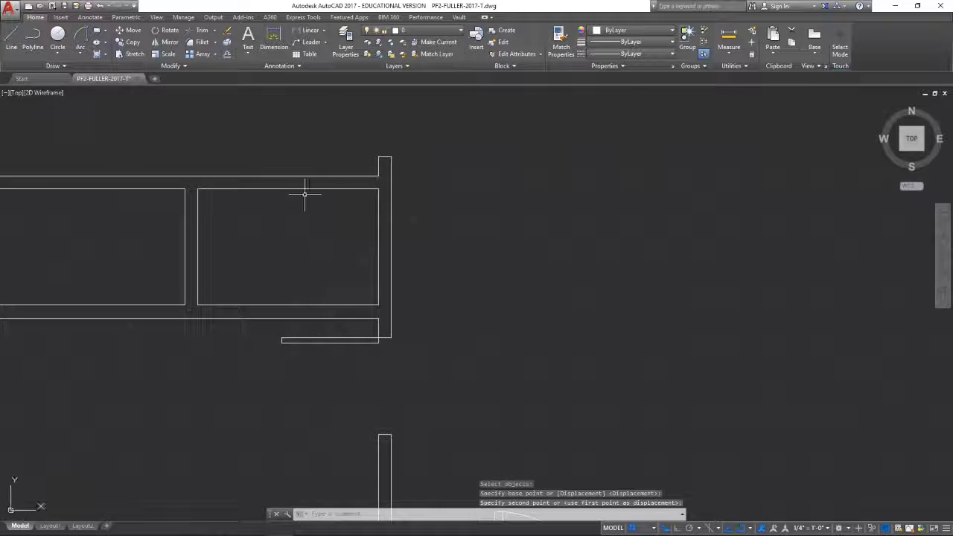
{"action": "scroll", "coordinate": [214, 155], "scroll_direction": "down", "scroll_amount": 5}
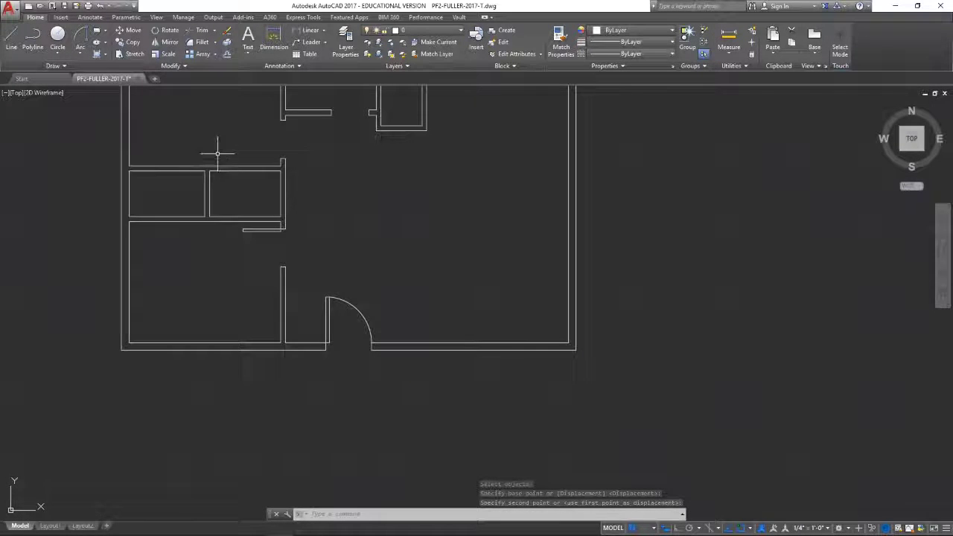
{"action": "middle_click_drag", "start_coordinate": [219, 149], "coordinate": [205, 206]}
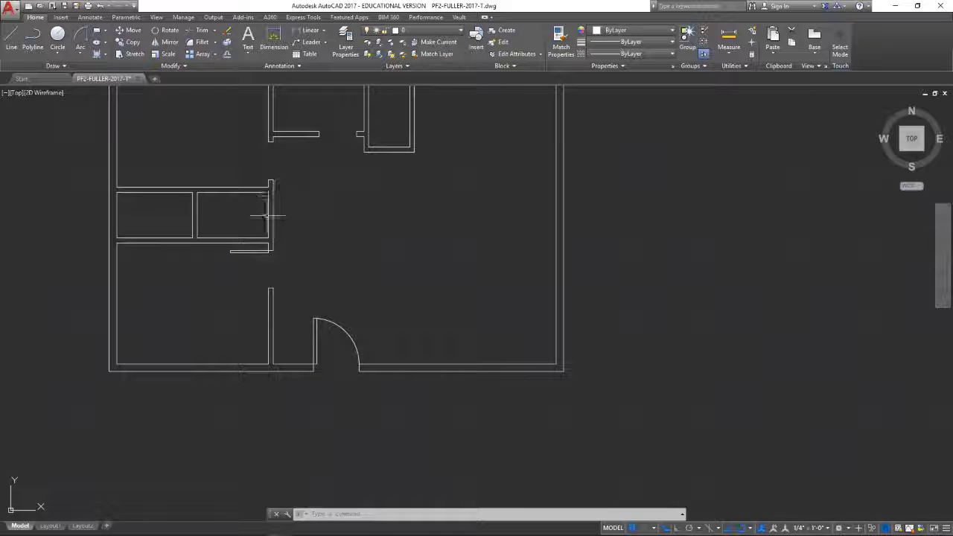
Copy the 30" by 1-3/4" closet shelf from its corner to the partition wall's upper end.
{"action": "left_click", "coordinate": [130, 42]}
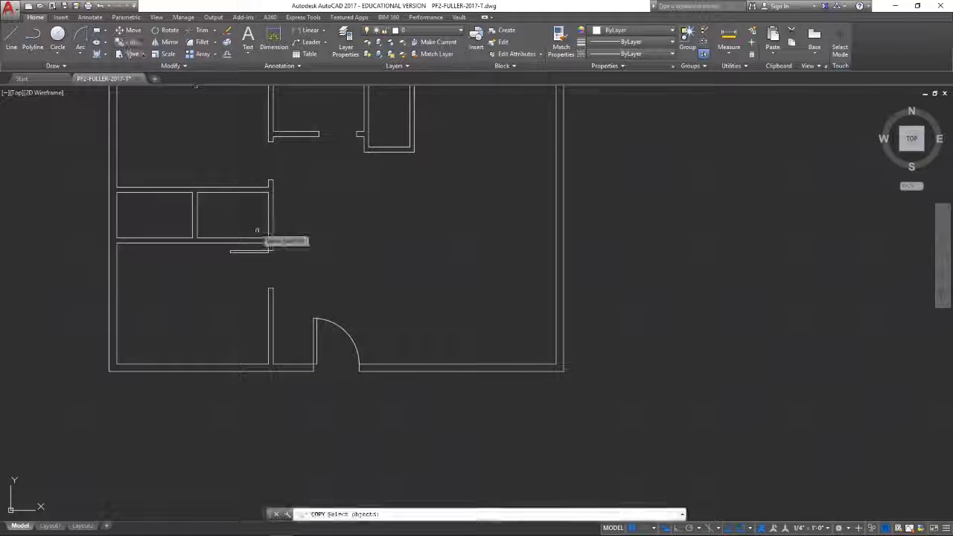
{"action": "left_click", "coordinate": [256, 251]}
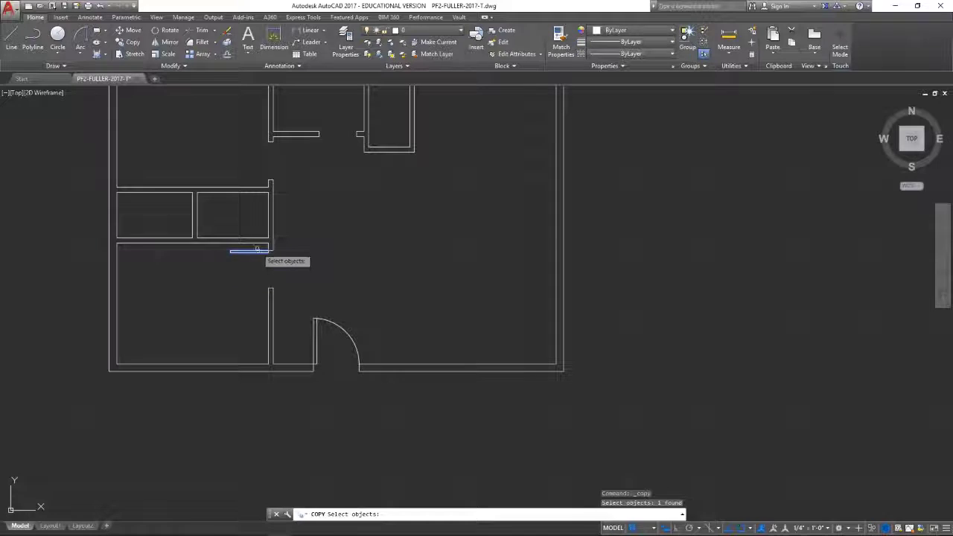
{"action": "key", "text": "Return"}
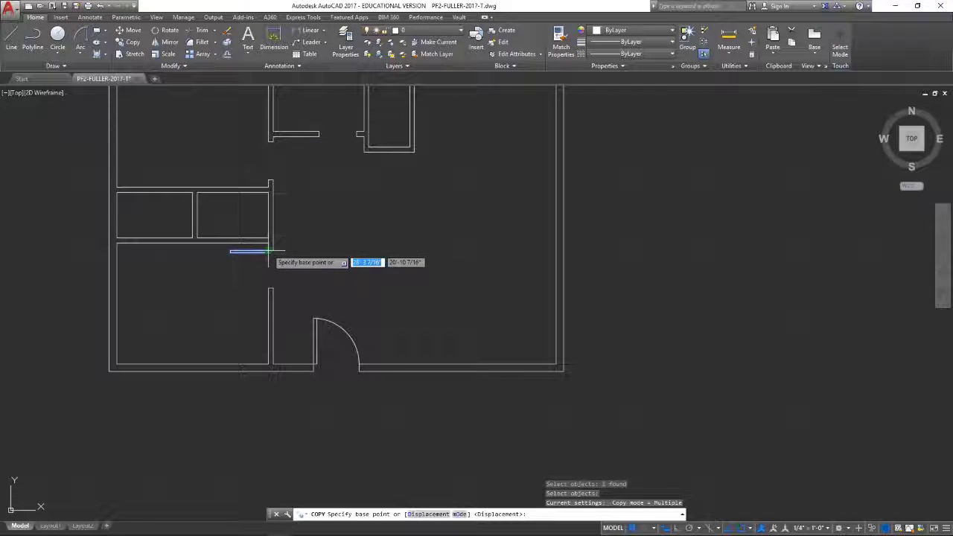
{"action": "scroll", "coordinate": [270, 253], "scroll_direction": "up", "scroll_amount": 2}
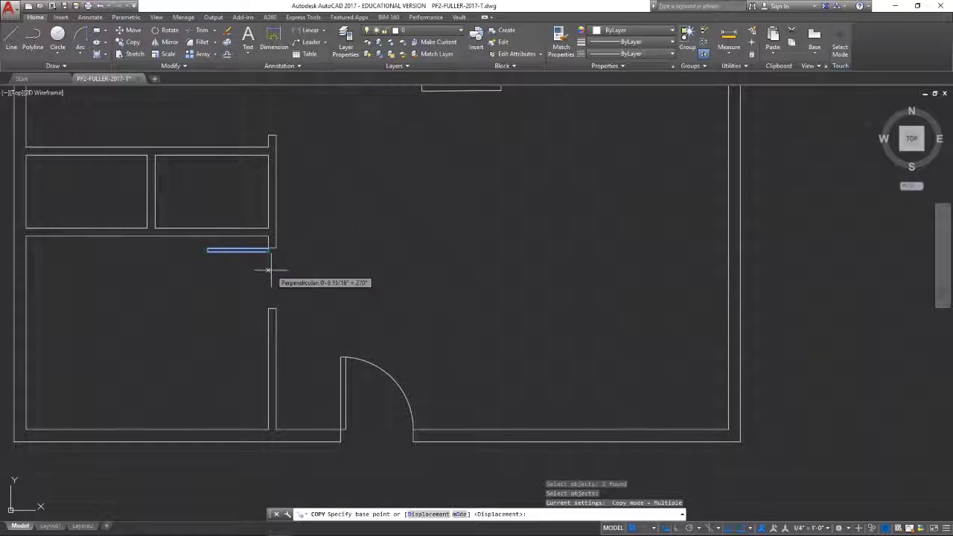
{"action": "scroll", "coordinate": [270, 259], "scroll_direction": "up", "scroll_amount": 5}
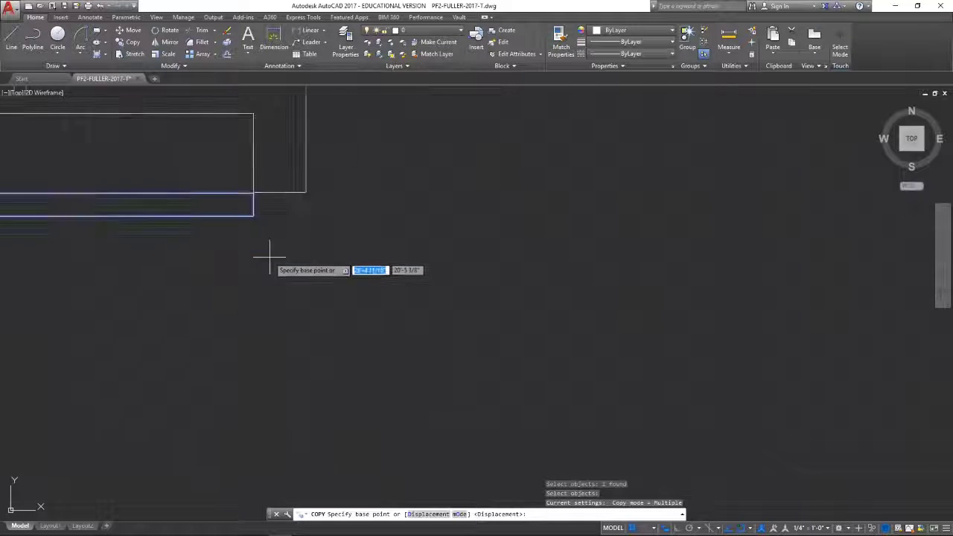
{"action": "left_click", "coordinate": [254, 215]}
{"action": "scroll", "coordinate": [273, 164], "scroll_direction": "down", "scroll_amount": 5}
{"action": "middle_click_drag", "start_coordinate": [271, 159], "coordinate": [266, 293]}
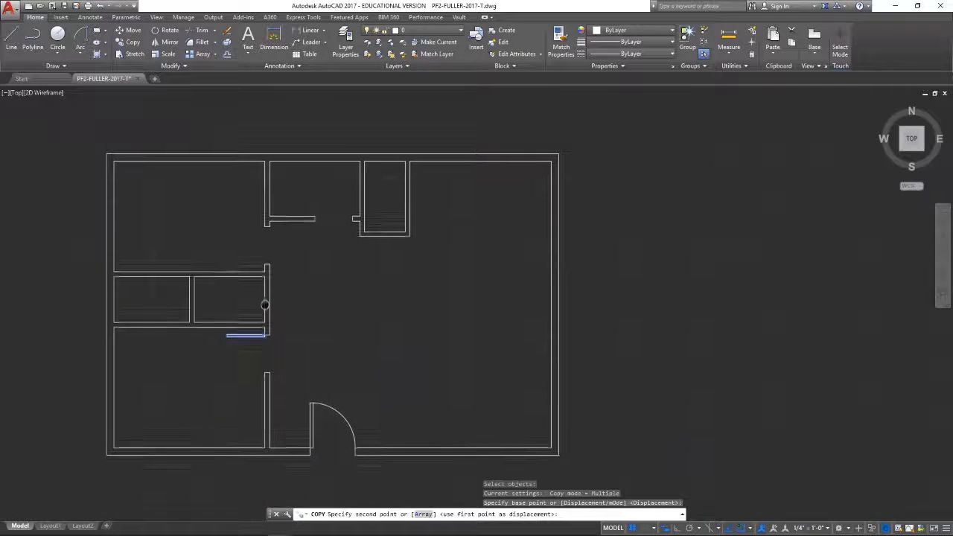
{"action": "scroll", "coordinate": [268, 265], "scroll_direction": "up", "scroll_amount": 6}
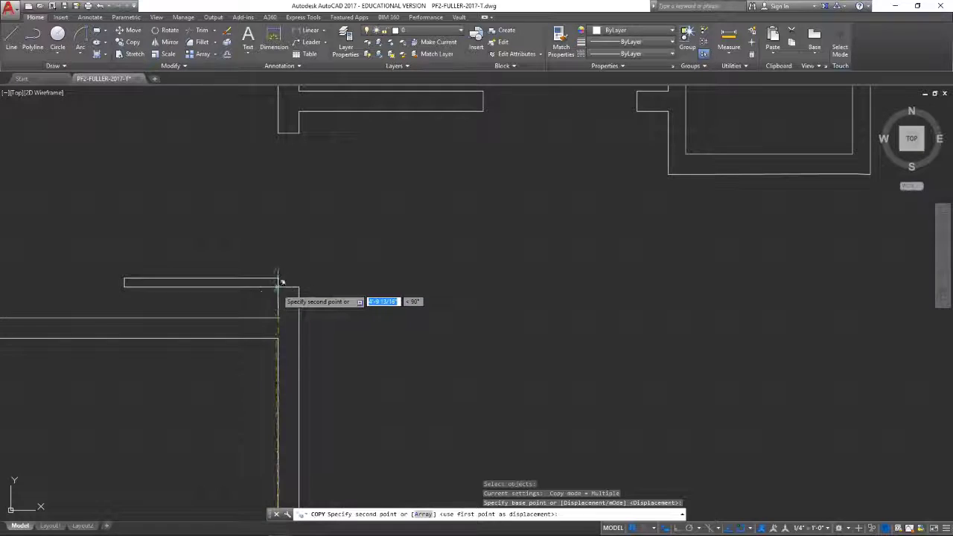
{"action": "left_click", "coordinate": [282, 282]}
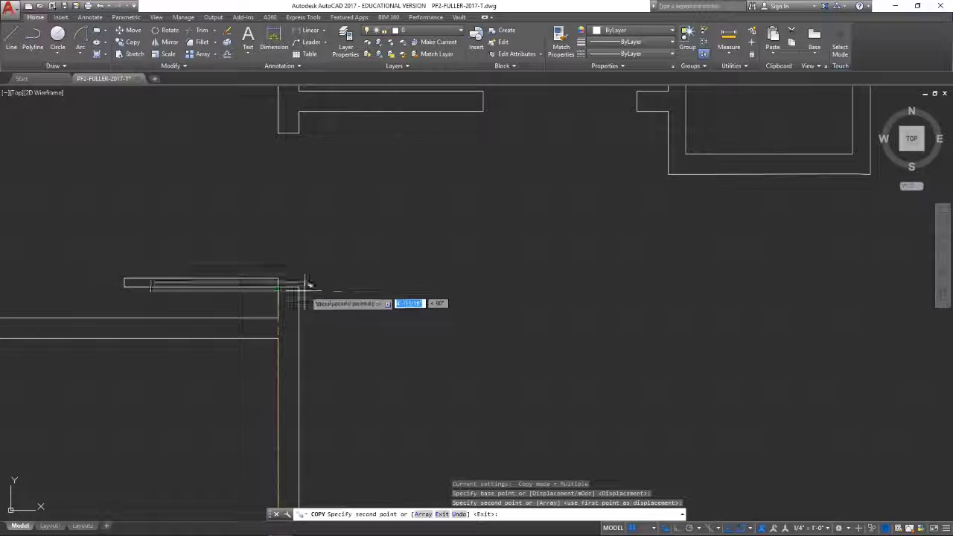
{"action": "key", "text": "Escape"}
{"action": "scroll", "coordinate": [383, 333], "scroll_direction": "down", "scroll_amount": 2}
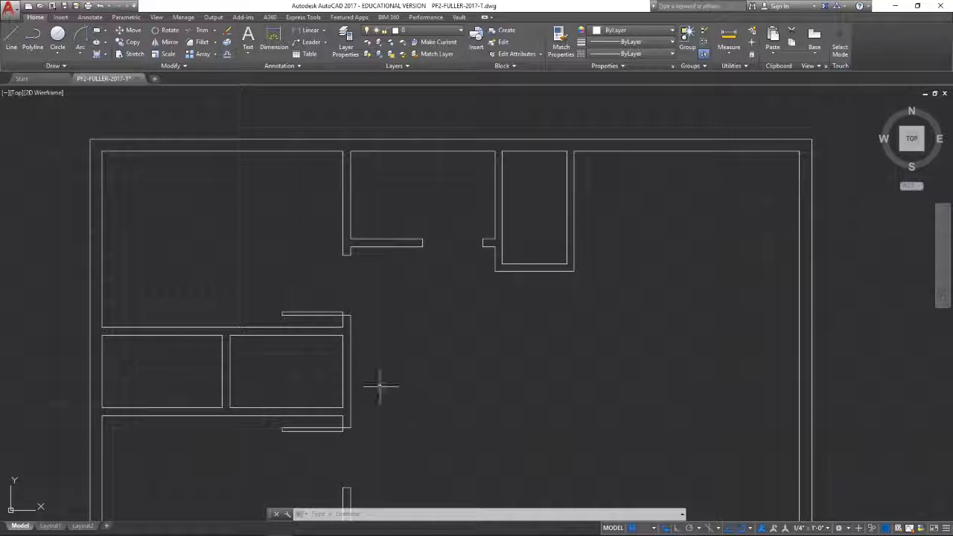
Try an arc from the shelf corner to the upper wall corner, then cancel it.
{"action": "left_click", "coordinate": [82, 45]}
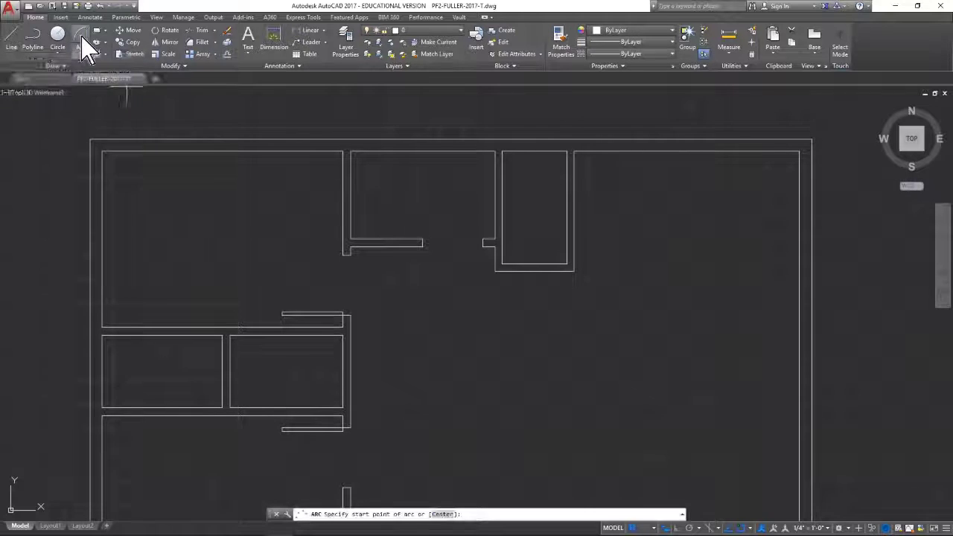
{"action": "scroll", "coordinate": [274, 278], "scroll_direction": "up", "scroll_amount": 4}
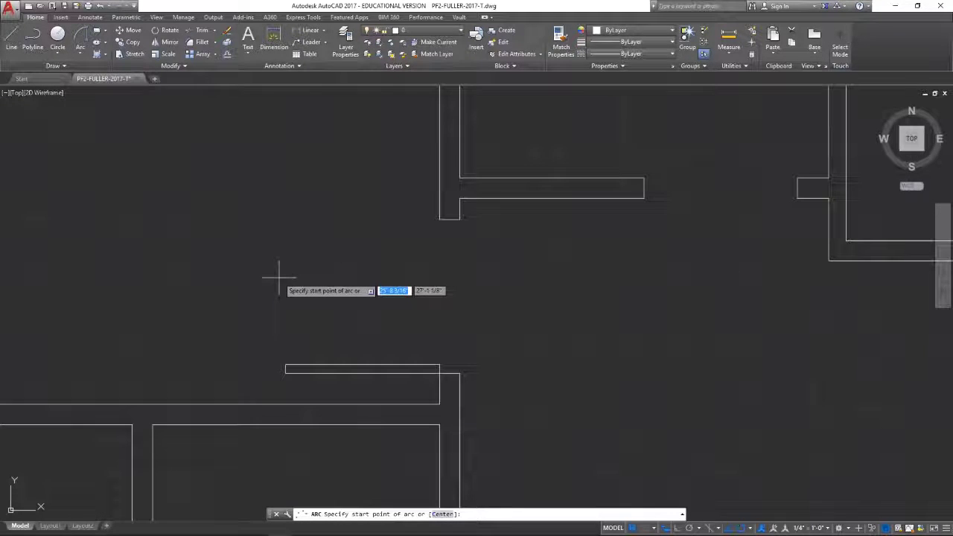
{"action": "left_click", "coordinate": [285, 366]}
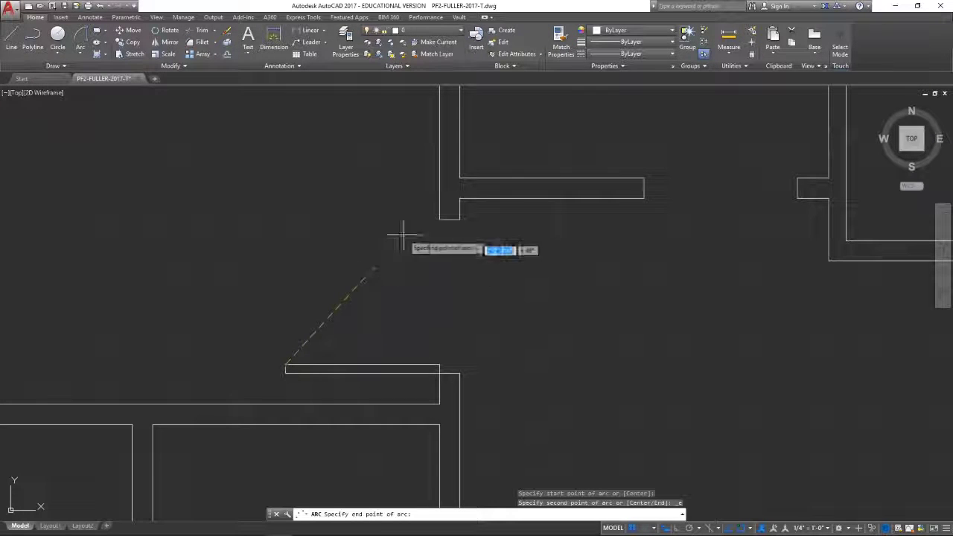
{"action": "left_click", "coordinate": [438, 221]}
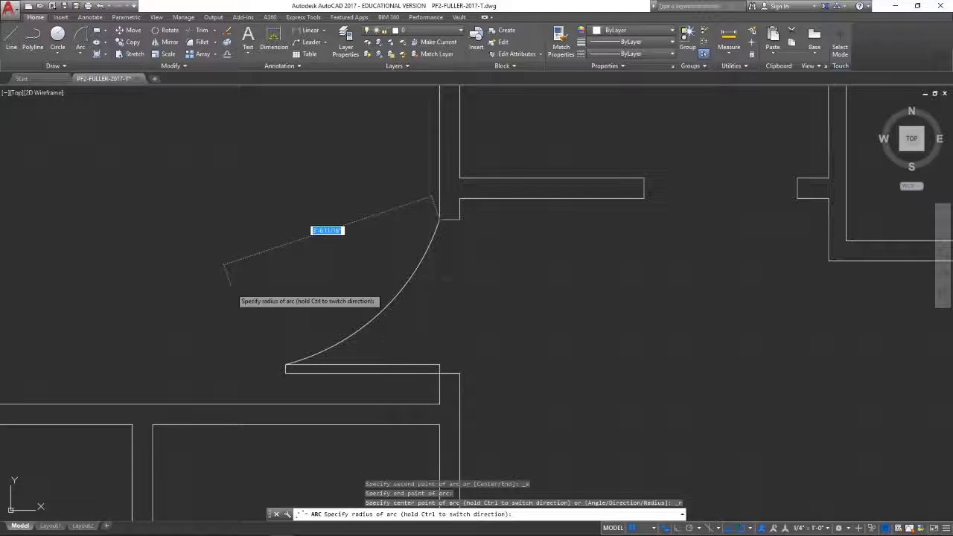
{"action": "key", "text": "Escape"}
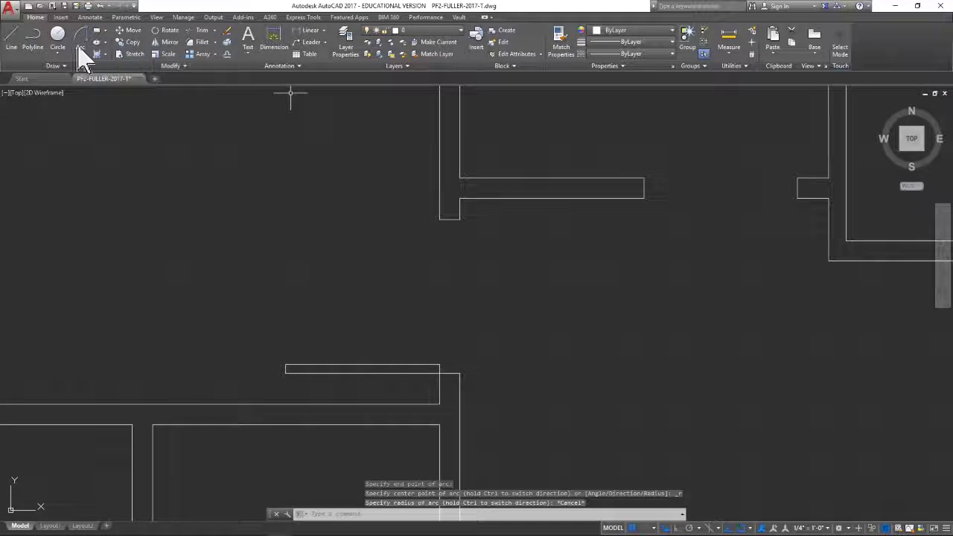
Draw the quarter-circle door arc from the upper wall corner to the shelf's outer corner.
{"action": "left_click", "coordinate": [83, 43]}
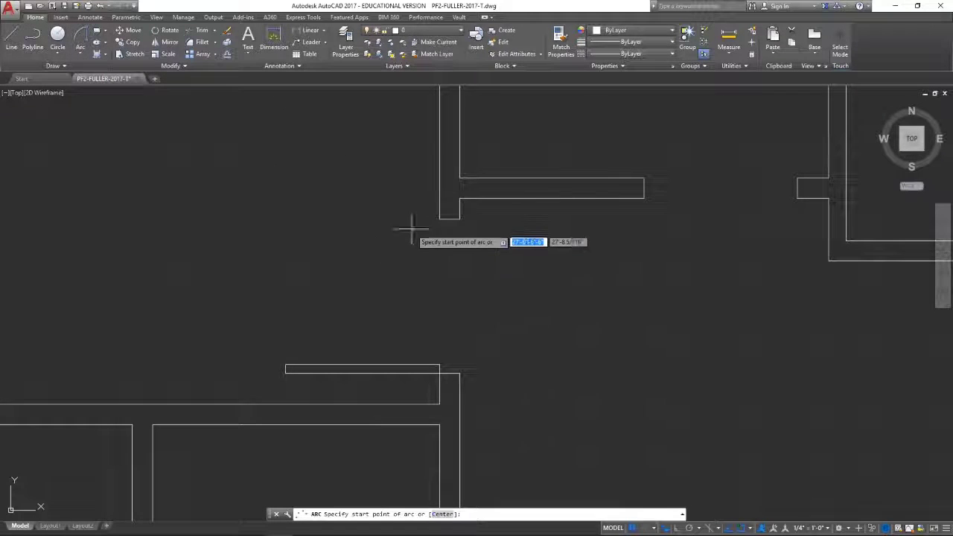
{"action": "left_click", "coordinate": [439, 219]}
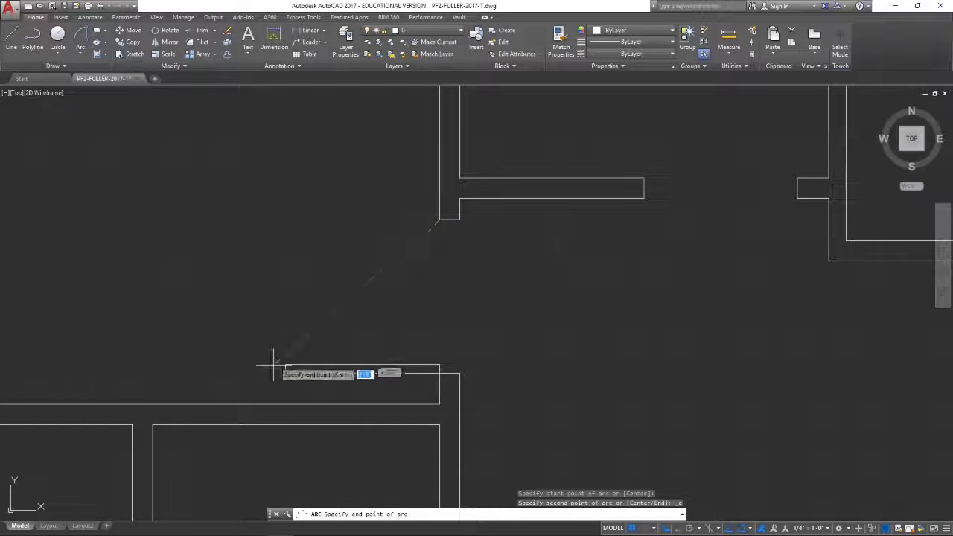
{"action": "left_click", "coordinate": [286, 365]}
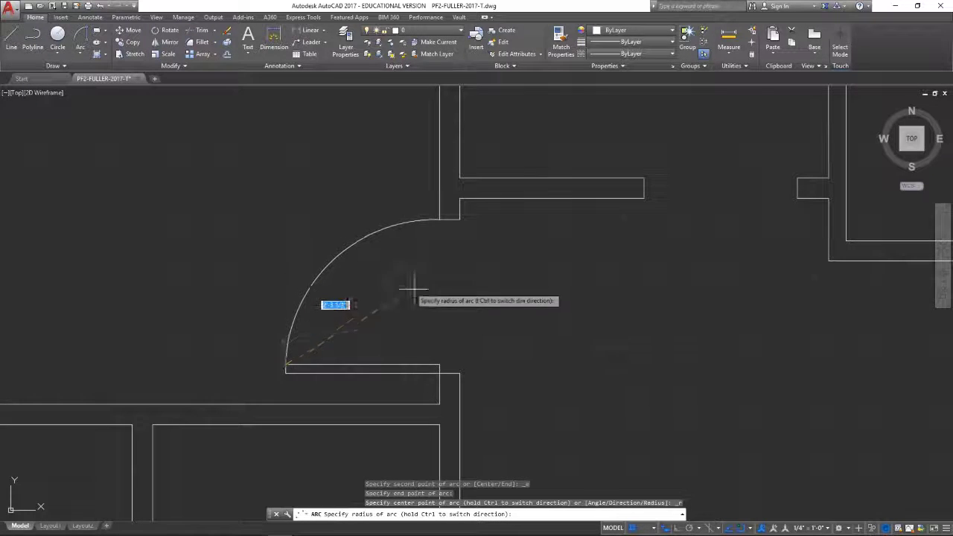
{"action": "left_click", "coordinate": [440, 365]}
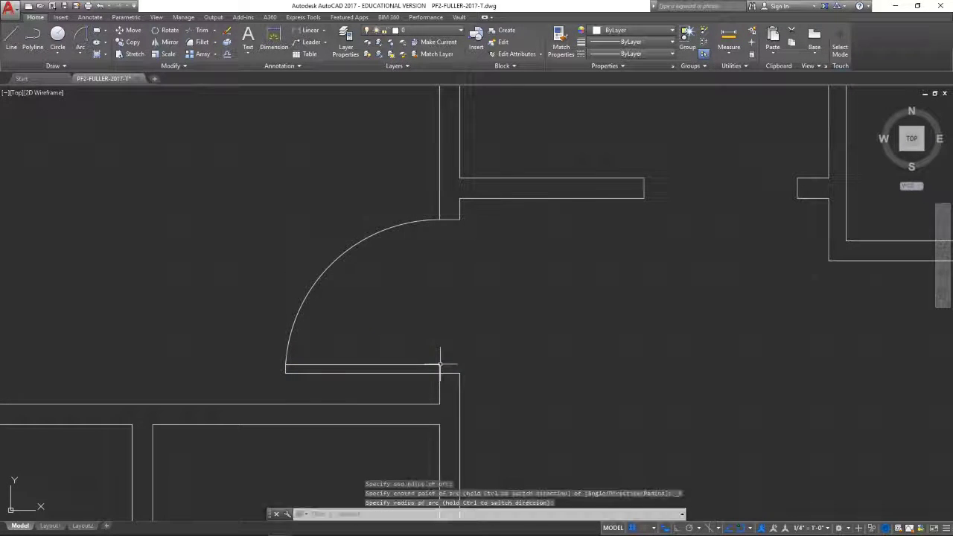
{"action": "scroll", "coordinate": [586, 357], "scroll_direction": "down", "scroll_amount": 5}
{"action": "middle_click_drag", "start_coordinate": [586, 357], "coordinate": [481, 222]}
{"action": "scroll", "coordinate": [455, 260], "scroll_direction": "up", "scroll_amount": 4}
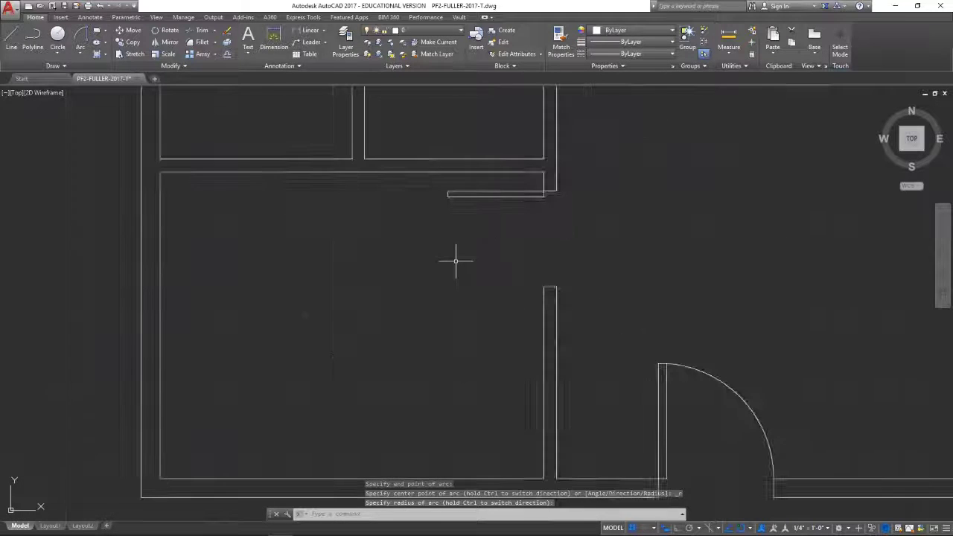
Draw a quarter-circle door arc from the shelf end to the lower wall end.
{"action": "left_click", "coordinate": [82, 39]}
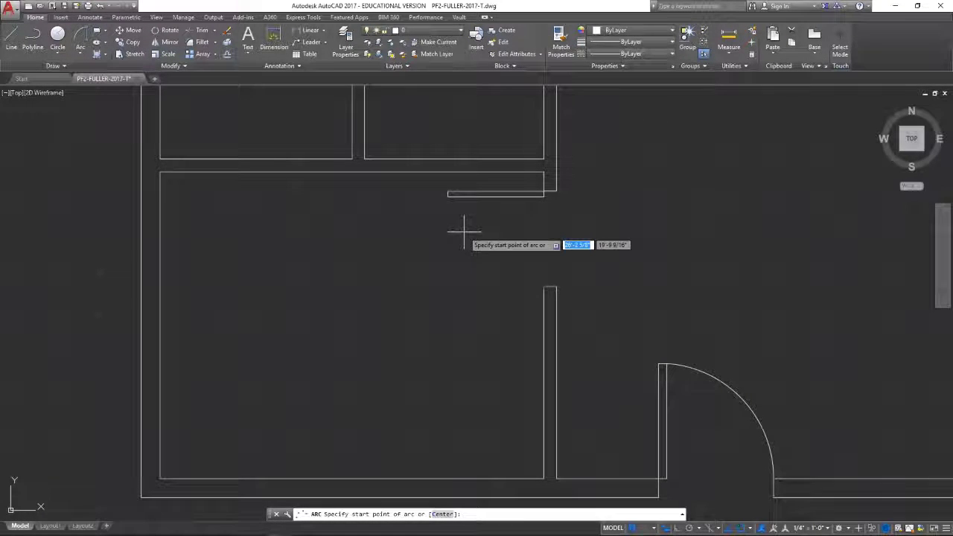
{"action": "left_click", "coordinate": [448, 195]}
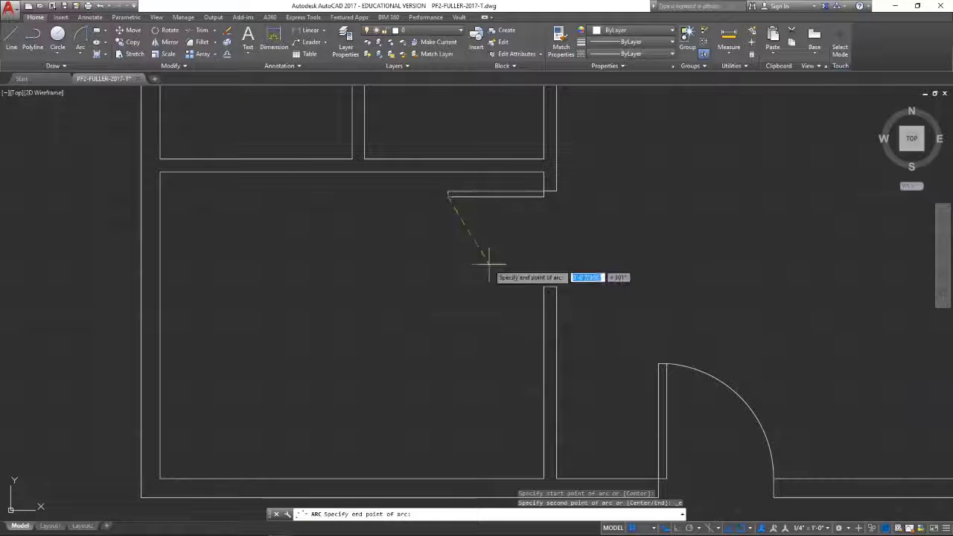
{"action": "left_click", "coordinate": [541, 286]}
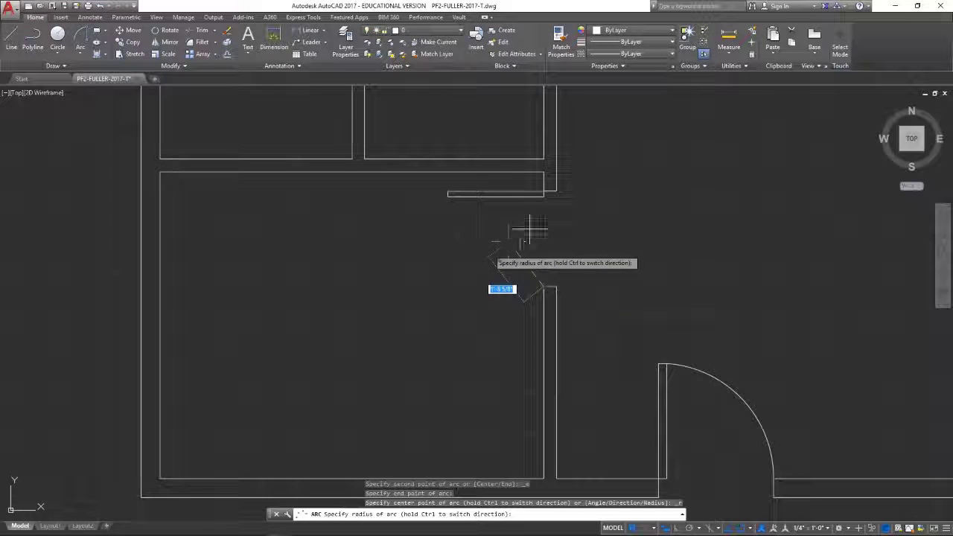
{"action": "left_click", "coordinate": [545, 196]}
{"action": "scroll", "coordinate": [681, 268], "scroll_direction": "down", "scroll_amount": 4}
{"action": "scroll", "coordinate": [681, 275], "scroll_direction": "down", "scroll_amount": 2}
{"action": "middle_click_drag", "start_coordinate": [618, 313], "coordinate": [288, 355]}
{"action": "scroll", "coordinate": [288, 355], "scroll_direction": "up", "scroll_amount": 6}
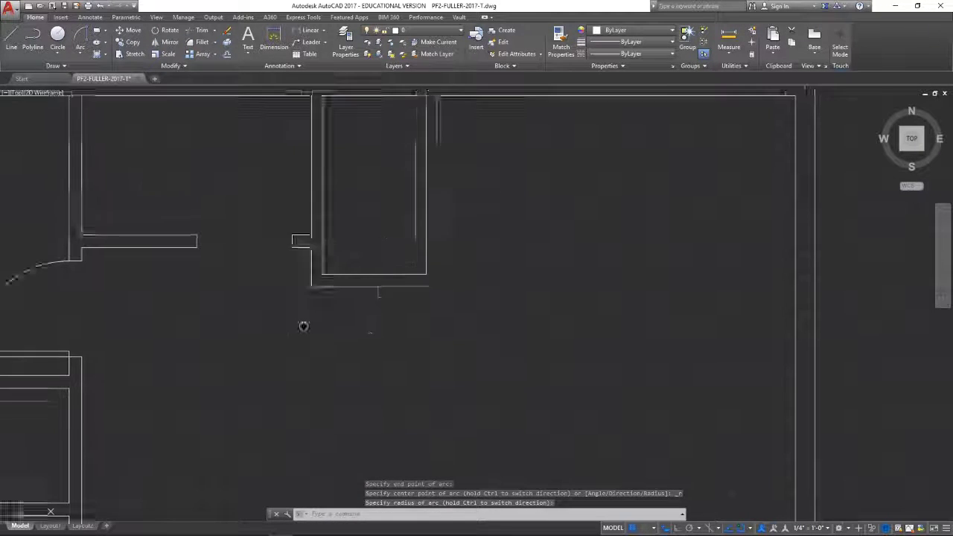
{"action": "middle_click_drag", "start_coordinate": [288, 318], "coordinate": [414, 351]}
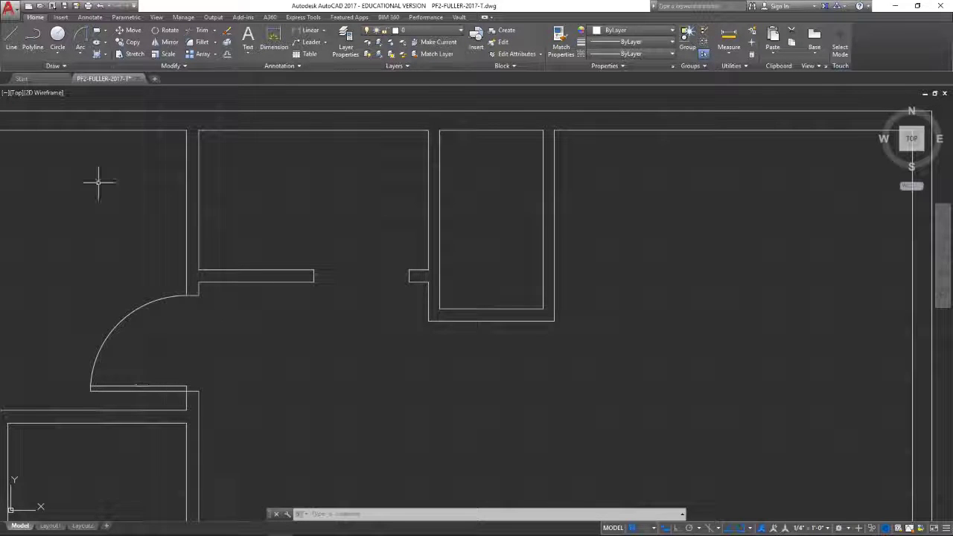
Copy the door panel below the first arc, from its end point, across the closet opening.
{"action": "left_click", "coordinate": [128, 42]}
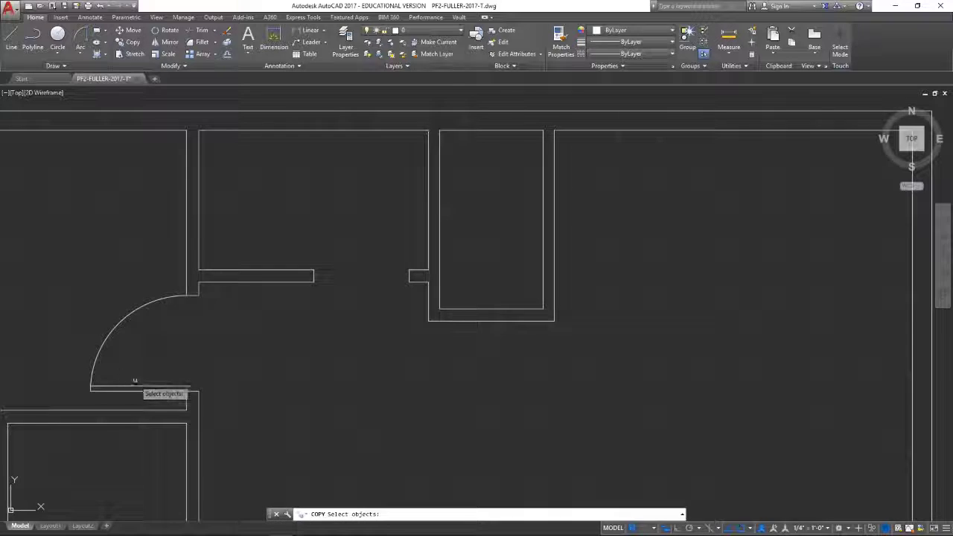
{"action": "left_click", "coordinate": [137, 386]}
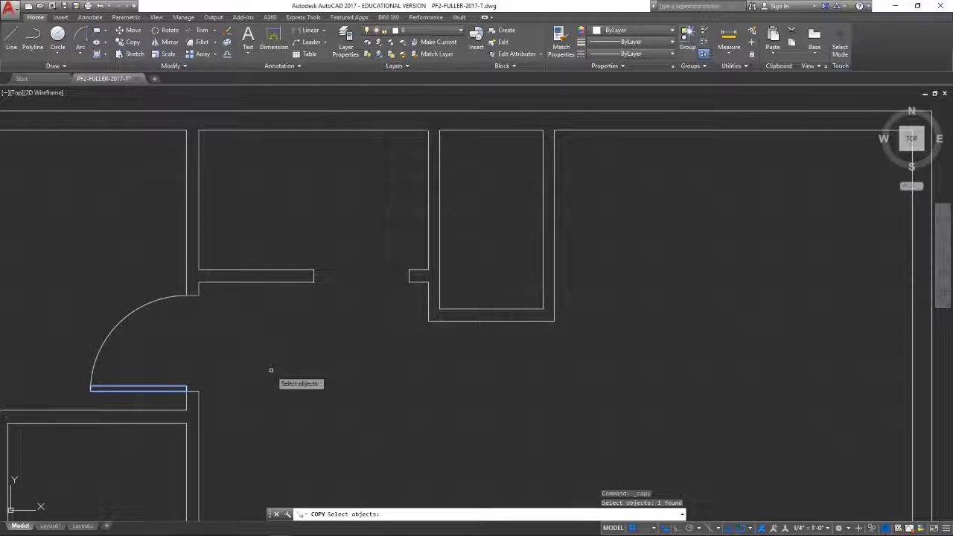
{"action": "key", "text": "Return"}
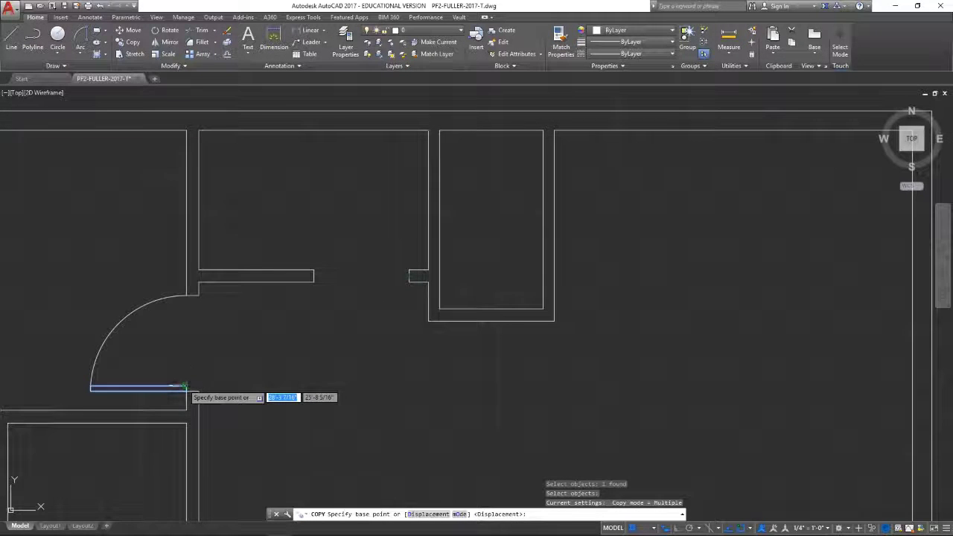
{"action": "left_click", "coordinate": [187, 388]}
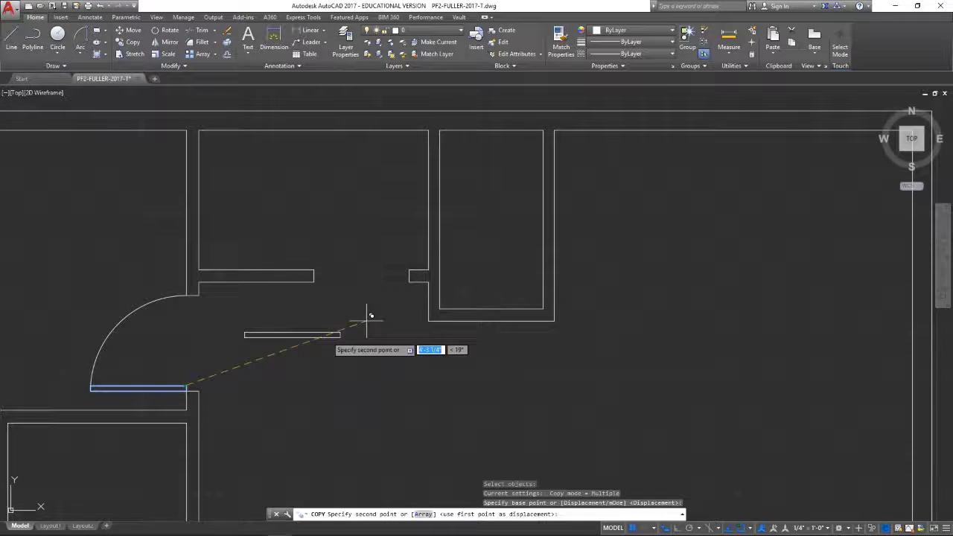
{"action": "left_click", "coordinate": [409, 274]}
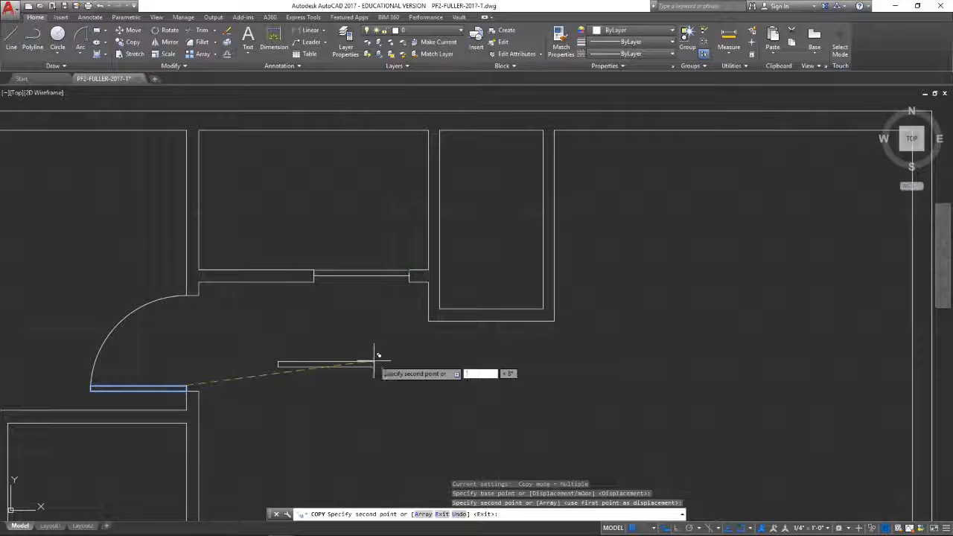
{"action": "key", "text": "Escape"}
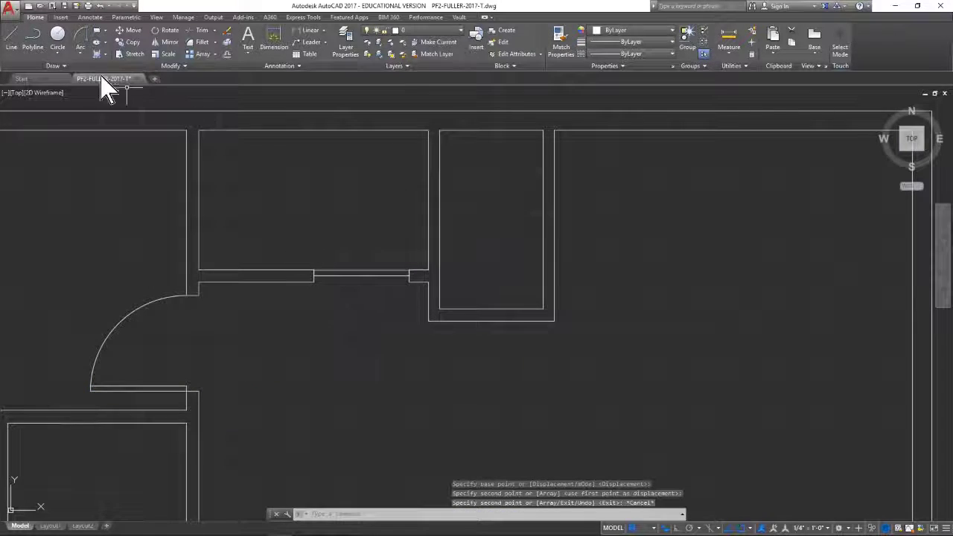
Rotate the copied door panel 90° about its right end so it stands upright.
{"action": "left_click", "coordinate": [161, 30]}
{"action": "scroll", "coordinate": [316, 246], "scroll_direction": "up", "scroll_amount": 4}
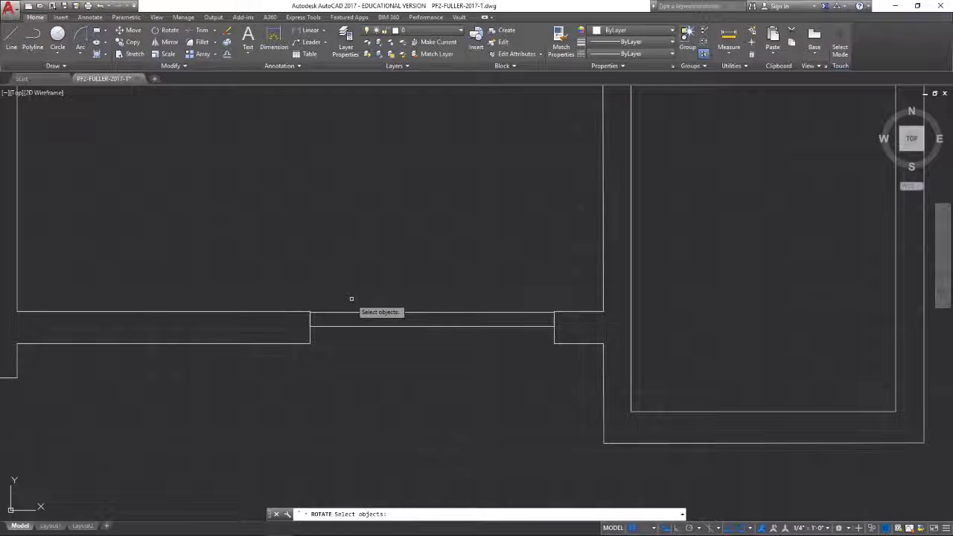
{"action": "left_click", "coordinate": [411, 313]}
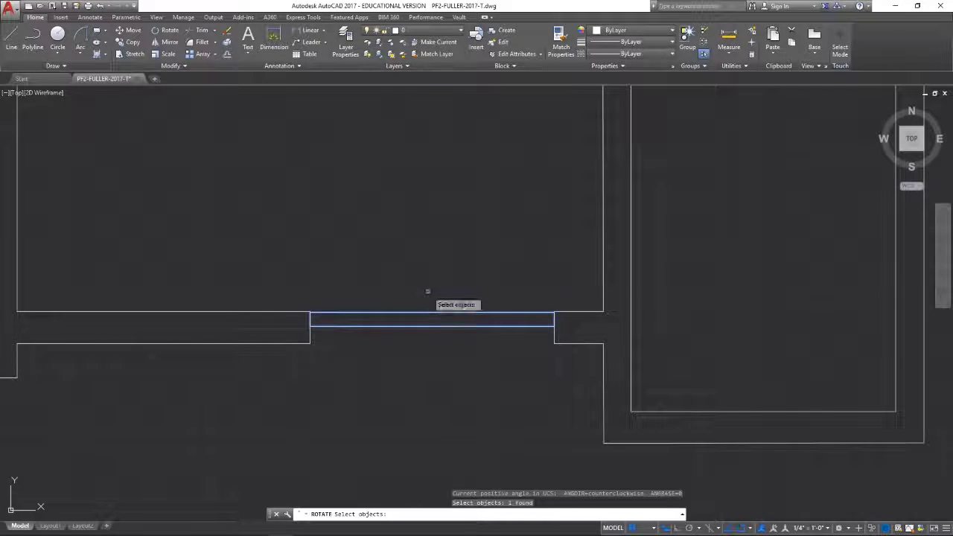
{"action": "key", "text": "Return"}
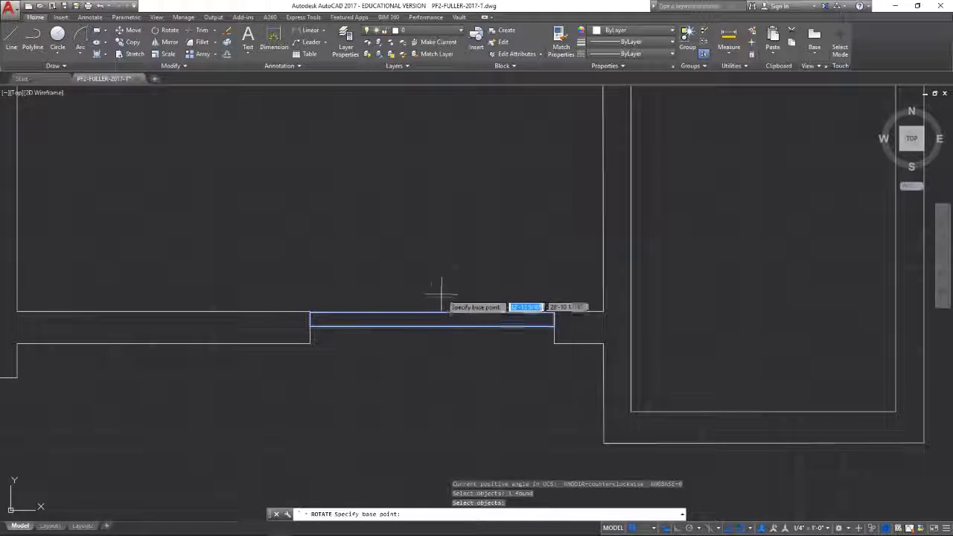
{"action": "left_click", "coordinate": [554, 312]}
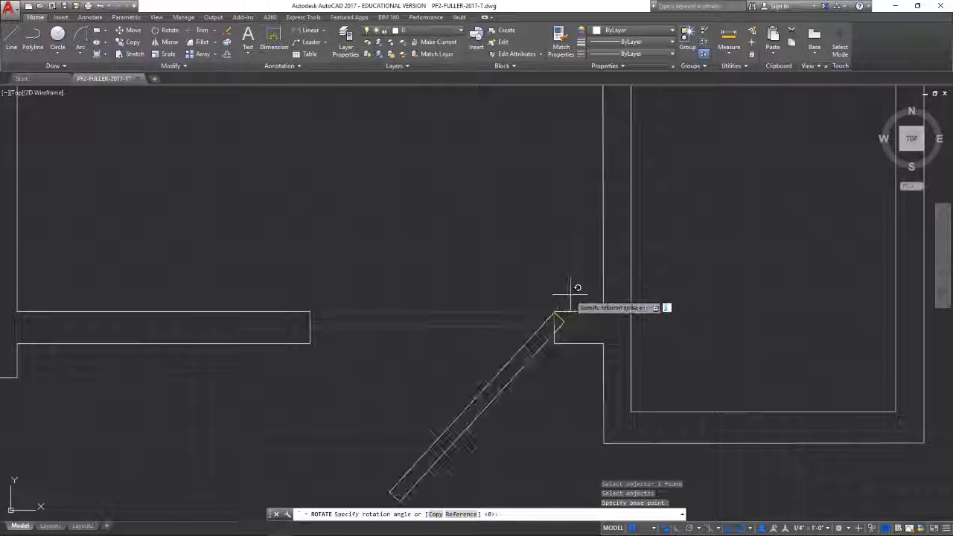
{"action": "left_click", "coordinate": [569, 389]}
{"action": "scroll", "coordinate": [566, 335], "scroll_direction": "up", "scroll_amount": 2}
{"action": "scroll", "coordinate": [564, 327], "scroll_direction": "up", "scroll_amount": 2}
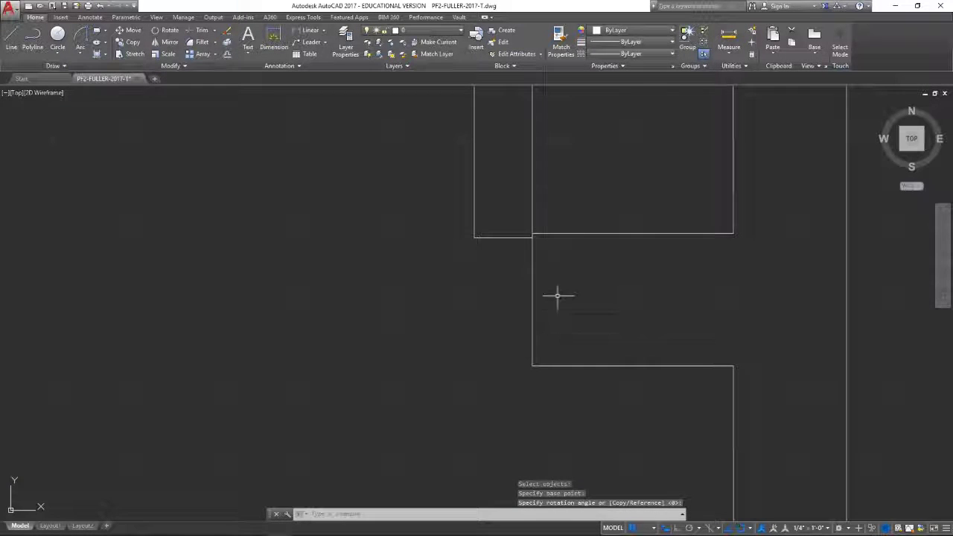
Nudge the narrow rectangle slightly up, selecting it with a crossing window.
{"action": "left_click", "coordinate": [133, 30]}
{"action": "left_click", "coordinate": [553, 187]}
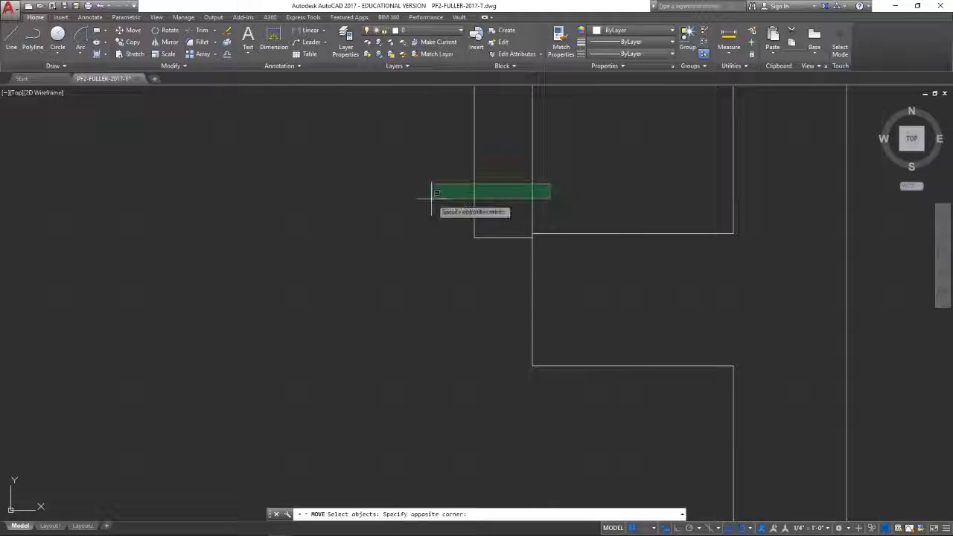
{"action": "left_click", "coordinate": [426, 202]}
{"action": "key", "text": "Return"}
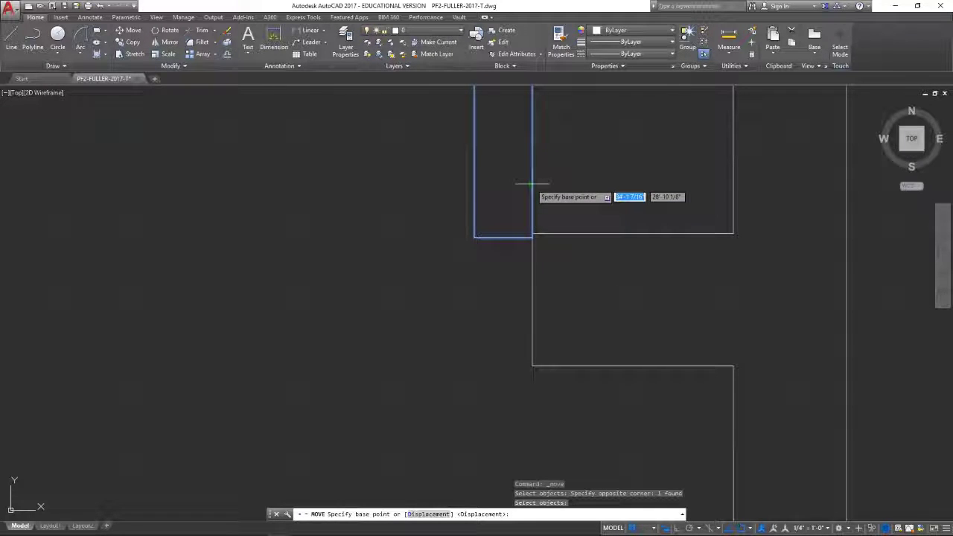
{"action": "left_click", "coordinate": [533, 181]}
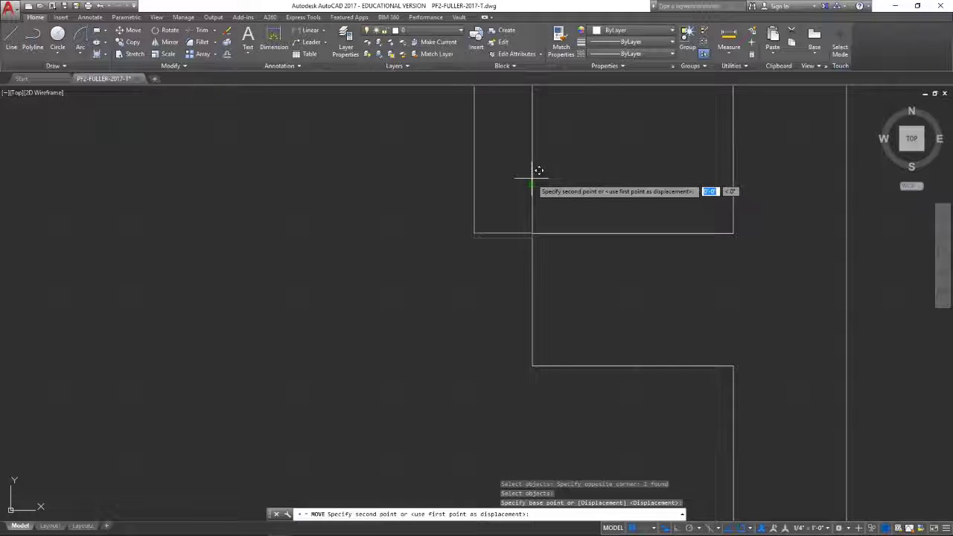
{"action": "left_click", "coordinate": [531, 178]}
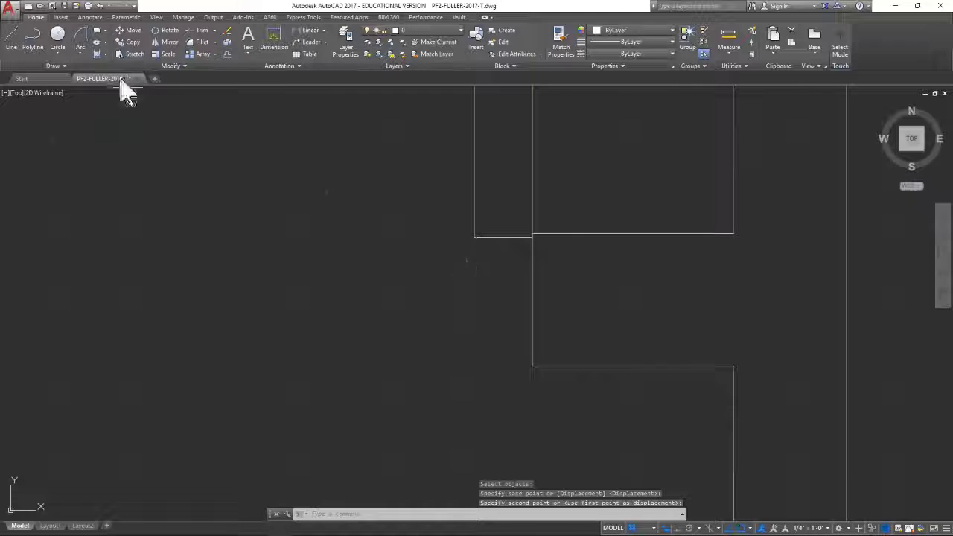
Move the narrow rectangle from its bottom corner so its bottom edge sits on the wall line.
{"action": "left_click", "coordinate": [128, 33]}
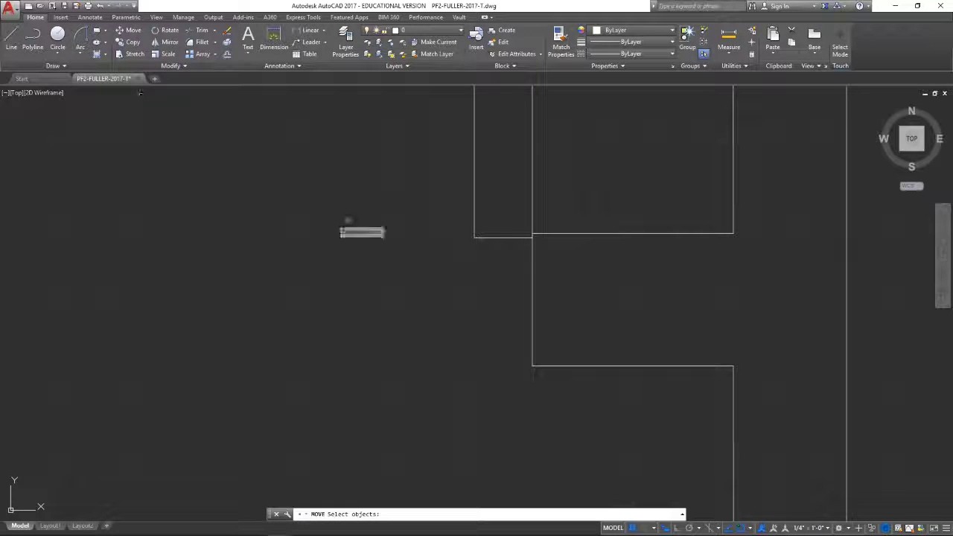
{"action": "left_click", "coordinate": [475, 201]}
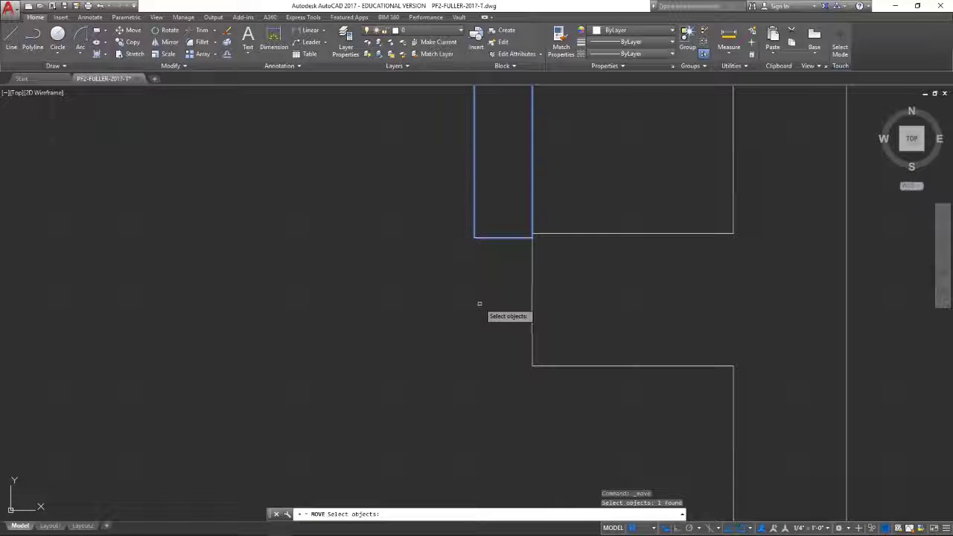
{"action": "key", "text": "Return"}
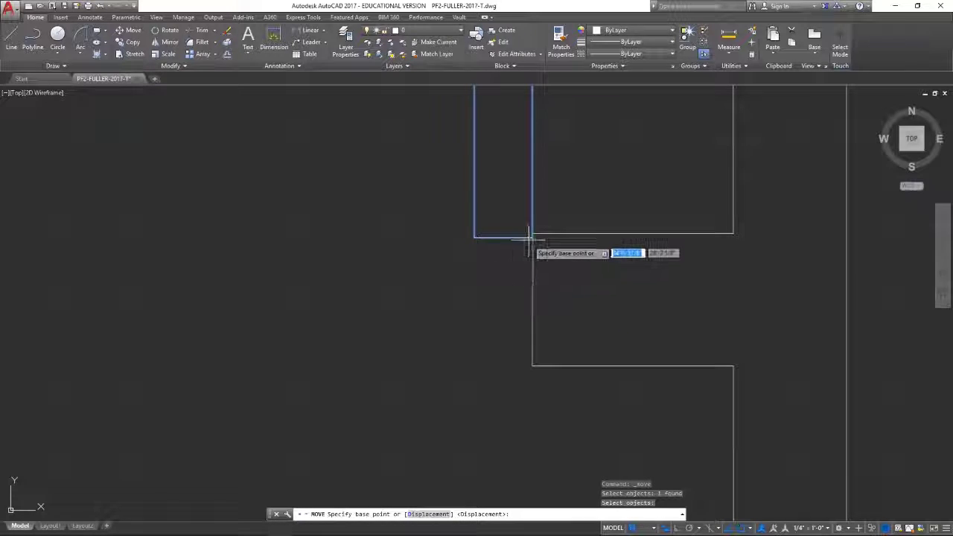
{"action": "scroll", "coordinate": [529, 236], "scroll_direction": "up", "scroll_amount": 4}
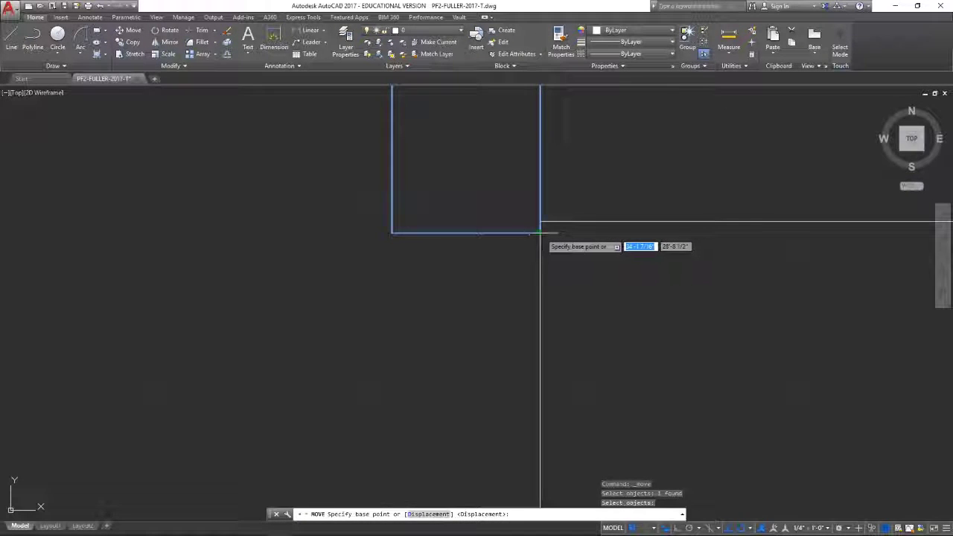
{"action": "left_click", "coordinate": [544, 225]}
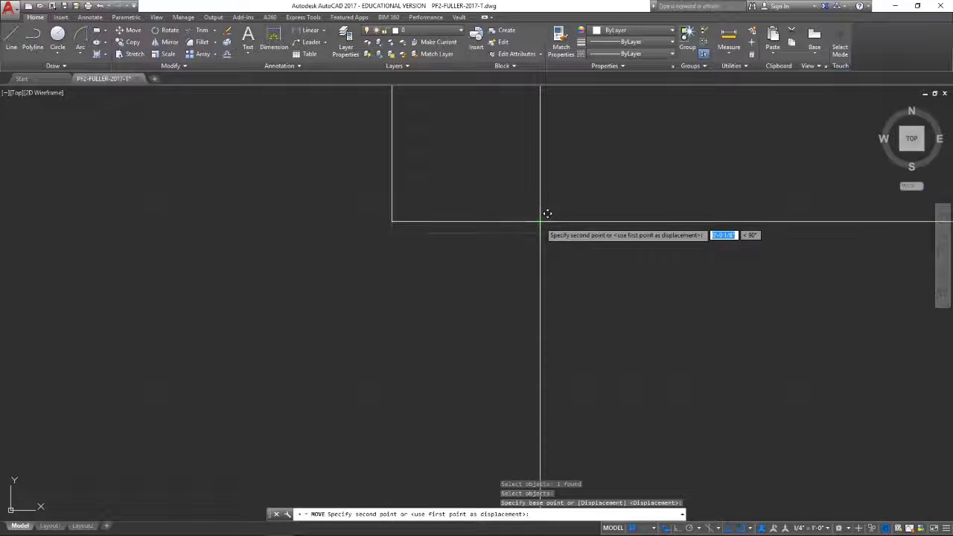
{"action": "left_click", "coordinate": [540, 221]}
{"action": "key", "text": "Escape"}
{"action": "scroll", "coordinate": [485, 313], "scroll_direction": "down", "scroll_amount": 5}
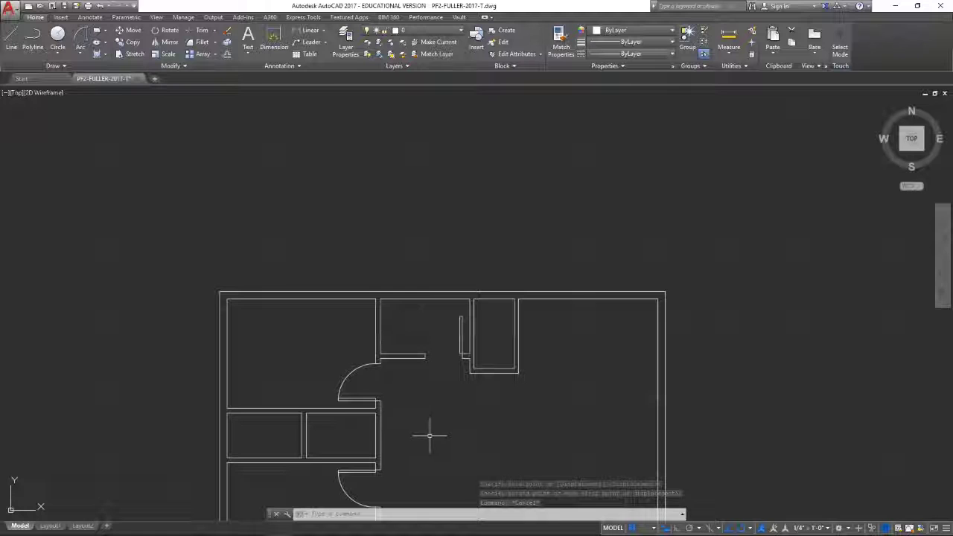
Try an arc from the wall corner to the panel top using End and Radius options, then cancel it.
{"action": "left_click", "coordinate": [80, 38]}
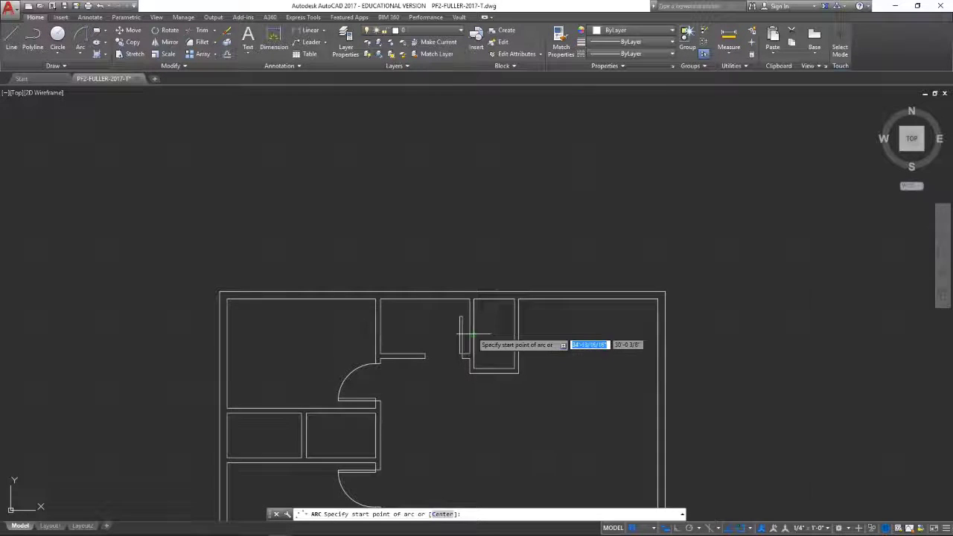
{"action": "scroll", "coordinate": [432, 329], "scroll_direction": "up", "scroll_amount": 4}
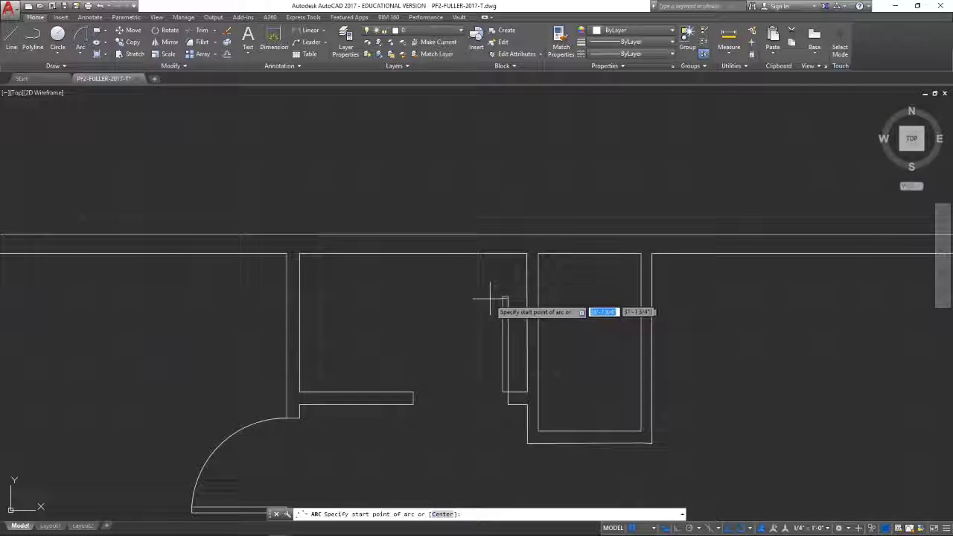
{"action": "left_click", "coordinate": [413, 392]}
{"action": "type", "text": "e"}
{"action": "key", "text": "Return"}
{"action": "left_click", "coordinate": [503, 298]}
{"action": "type", "text": "r"}
{"action": "key", "text": "Return"}
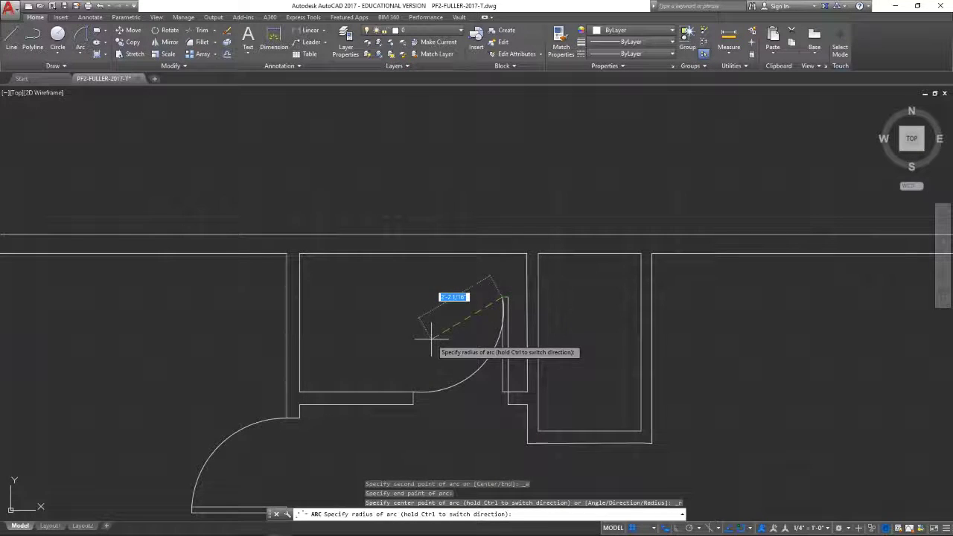
{"action": "key", "text": "Escape"}
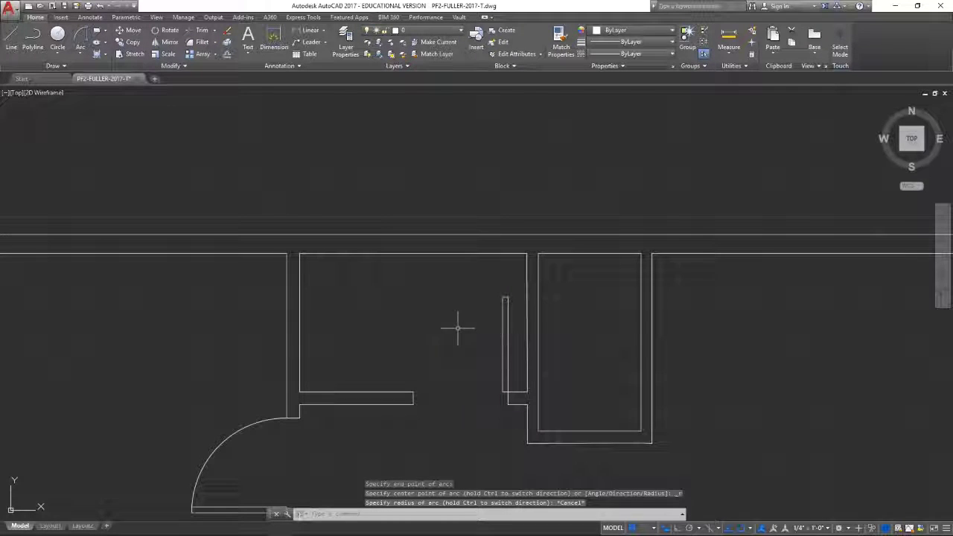
Draw the closet door swing arc from the upright panel's top to the opening's far corner.
{"action": "left_click", "coordinate": [87, 35]}
{"action": "left_click", "coordinate": [502, 298]}
{"action": "left_click", "coordinate": [413, 392]}
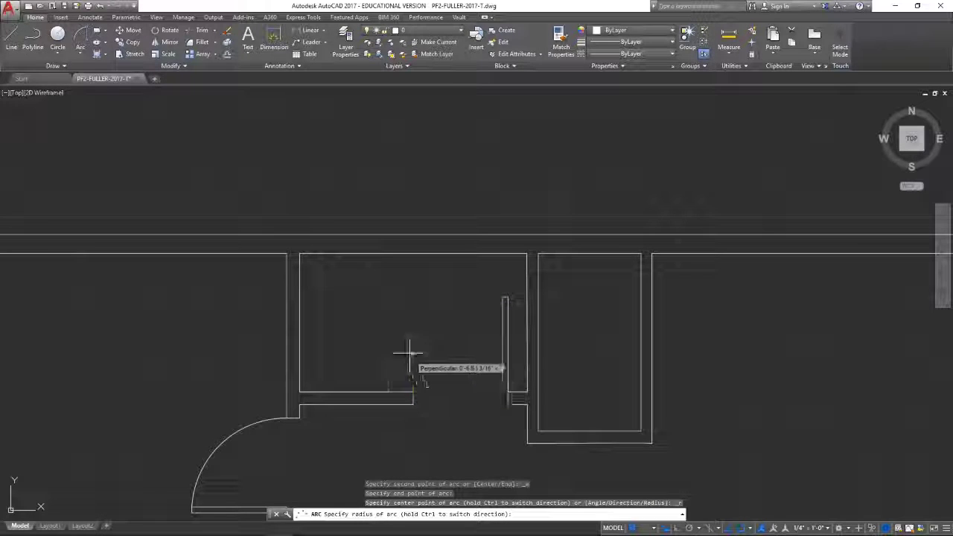
{"action": "left_click", "coordinate": [501, 391]}
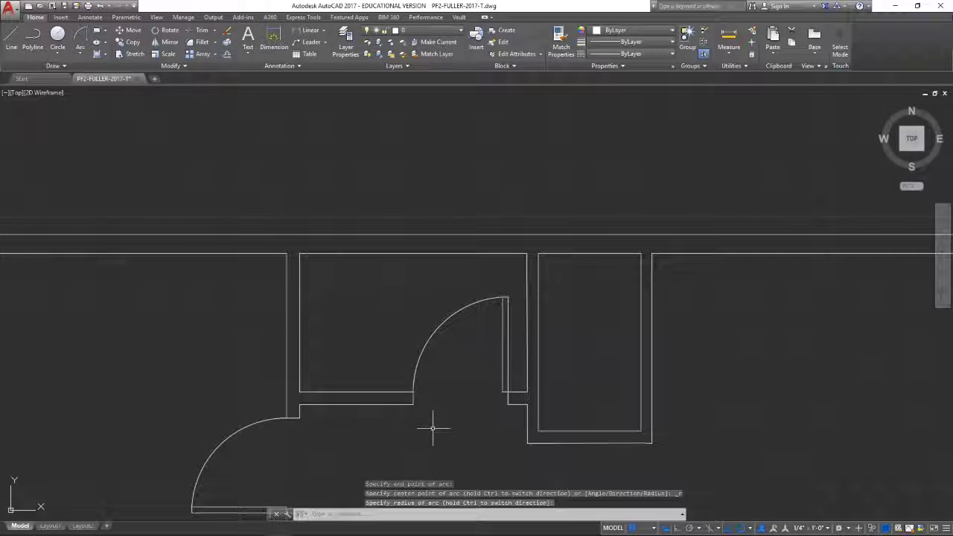
{"action": "scroll", "coordinate": [432, 428], "scroll_direction": "down", "scroll_amount": 5}
{"action": "middle_click_drag", "start_coordinate": [452, 334], "coordinate": [419, 200]}
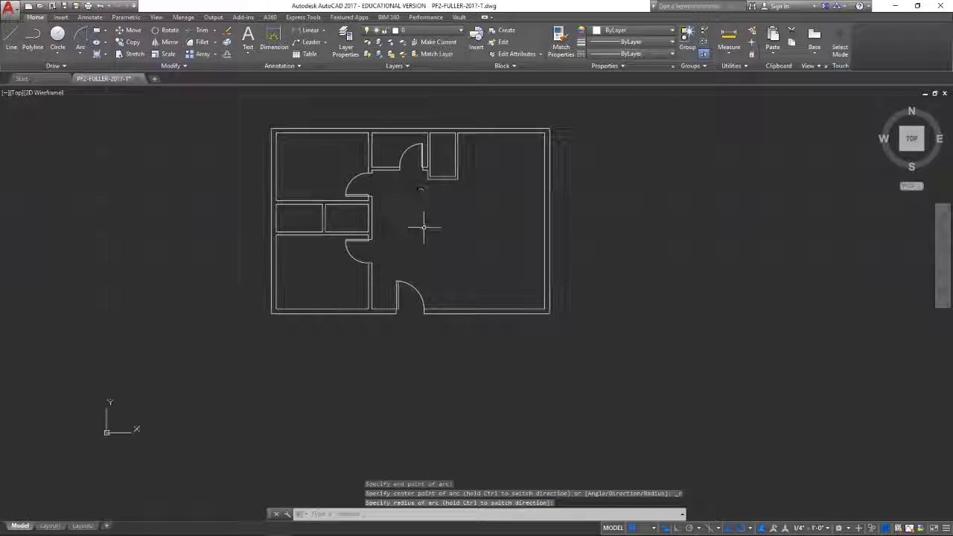